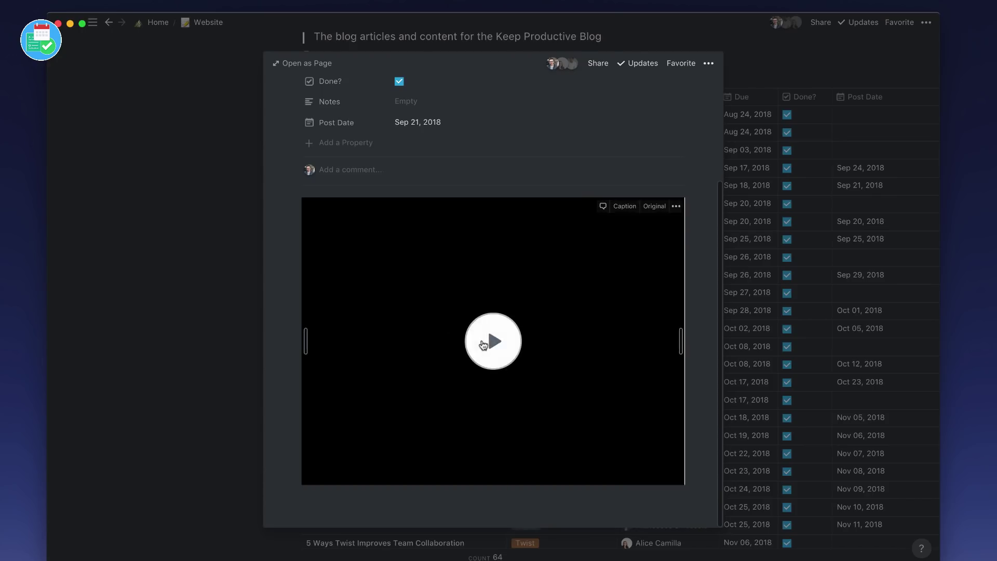
Play the embedded Loom walkthrough of the blog page in the article preview.
click(488, 329)
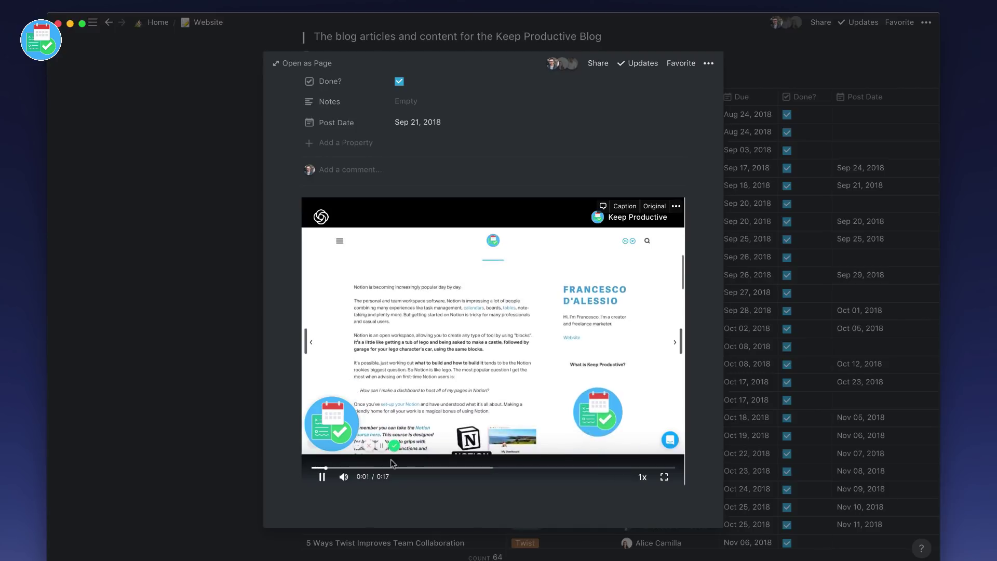
Close the article preview and scroll through Home's Personal, Freelance and YouTube sections.
click(240, 340)
scroll(477, 244, up, 3)
scroll(477, 236, up, 2)
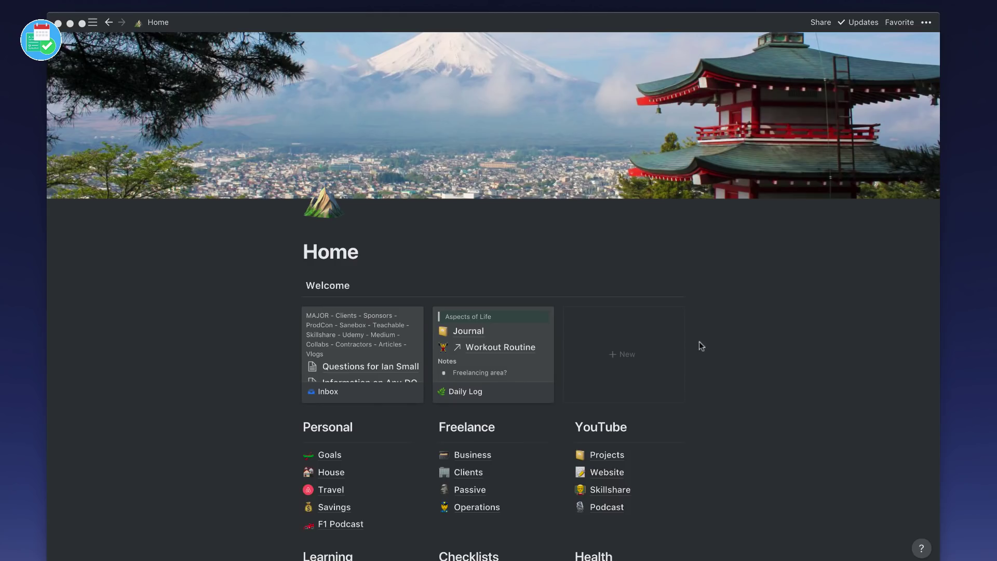
scroll(669, 362, down, 5)
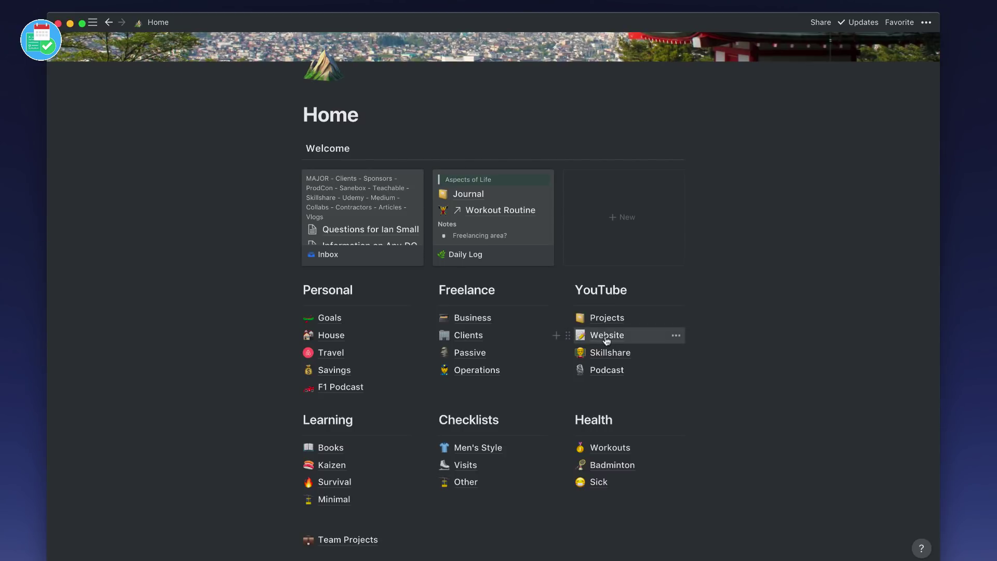
Open the Website page and look over its Upcoming Articles table.
click(606, 337)
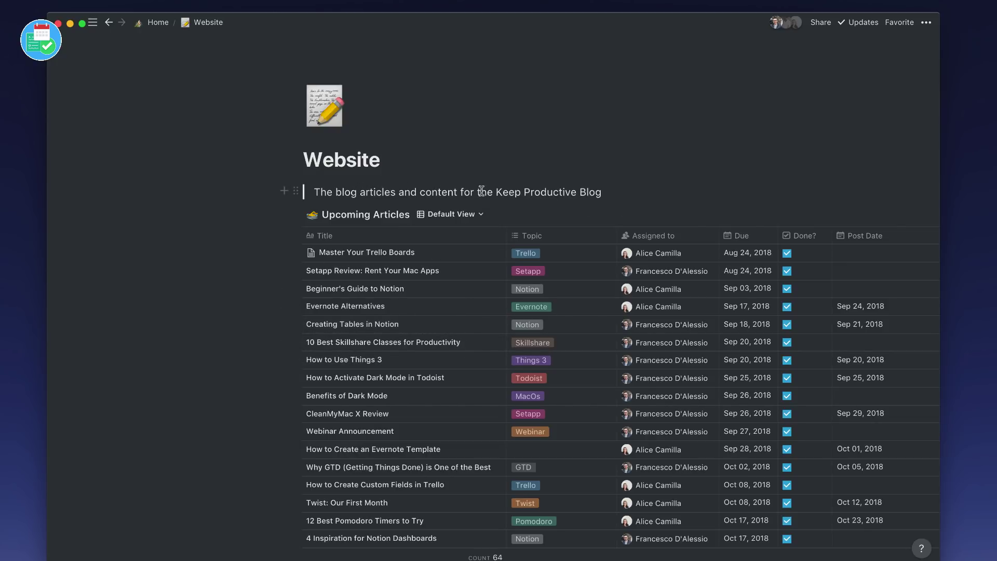
scroll(490, 297, down, 2)
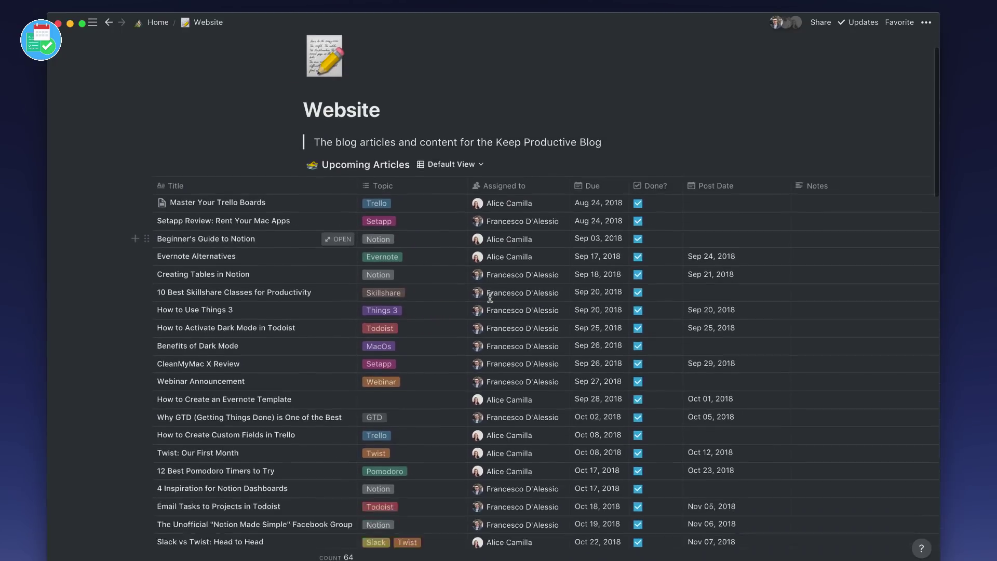
scroll(490, 296, down, 1)
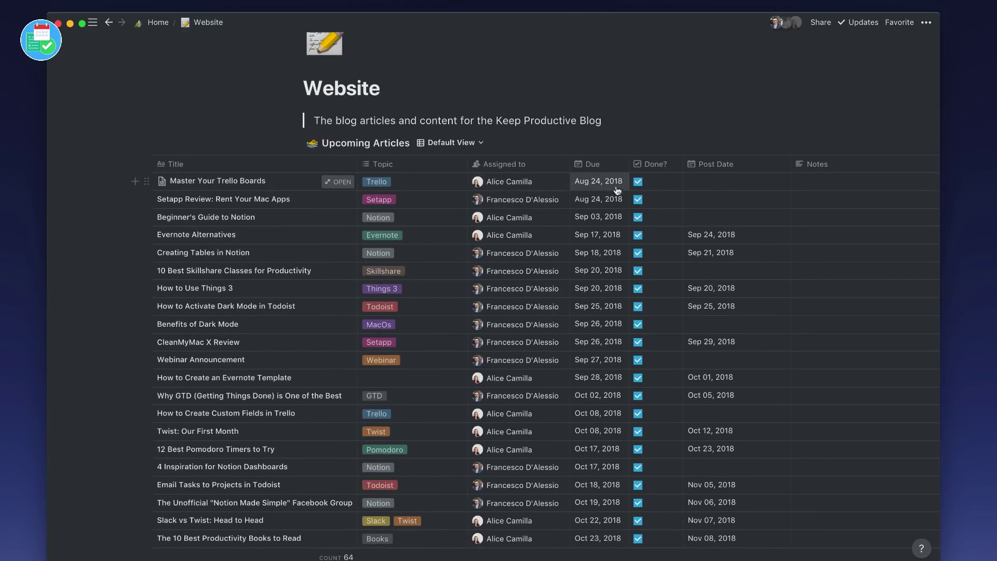
scroll(591, 363, up, 1)
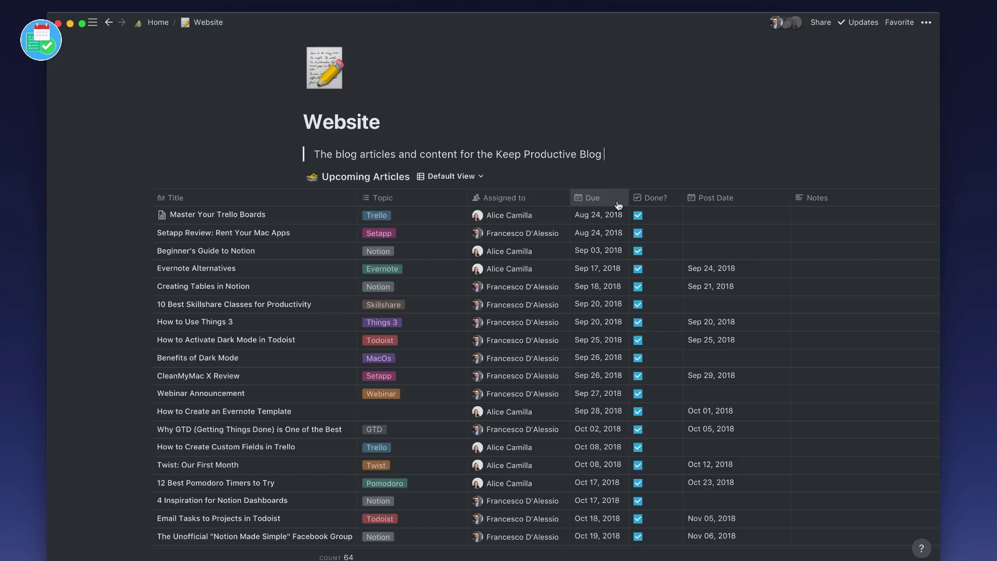
Add an empty line after the blog description, above the Upcoming Articles table.
click(377, 156)
key(Return)
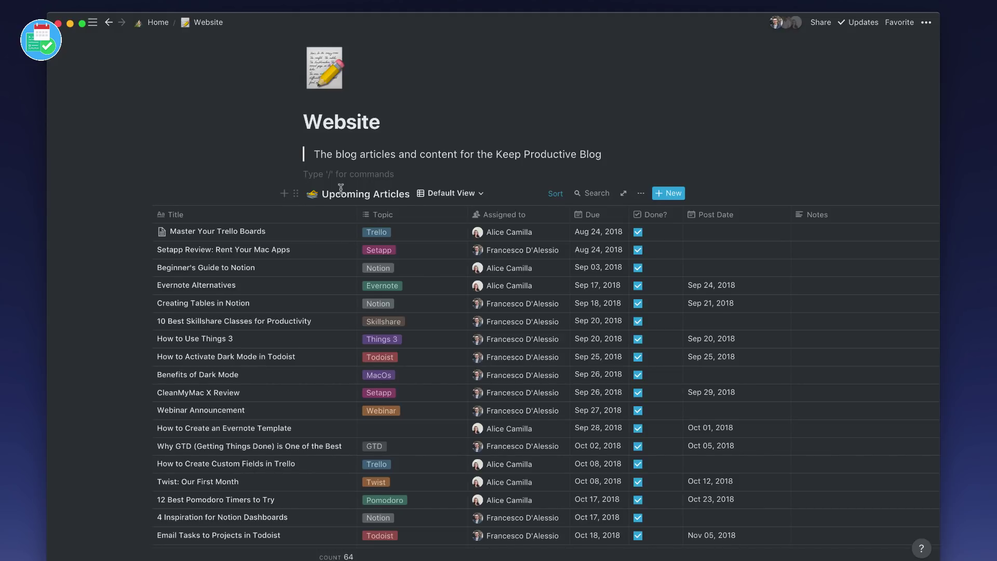
scroll(341, 188, up, 2)
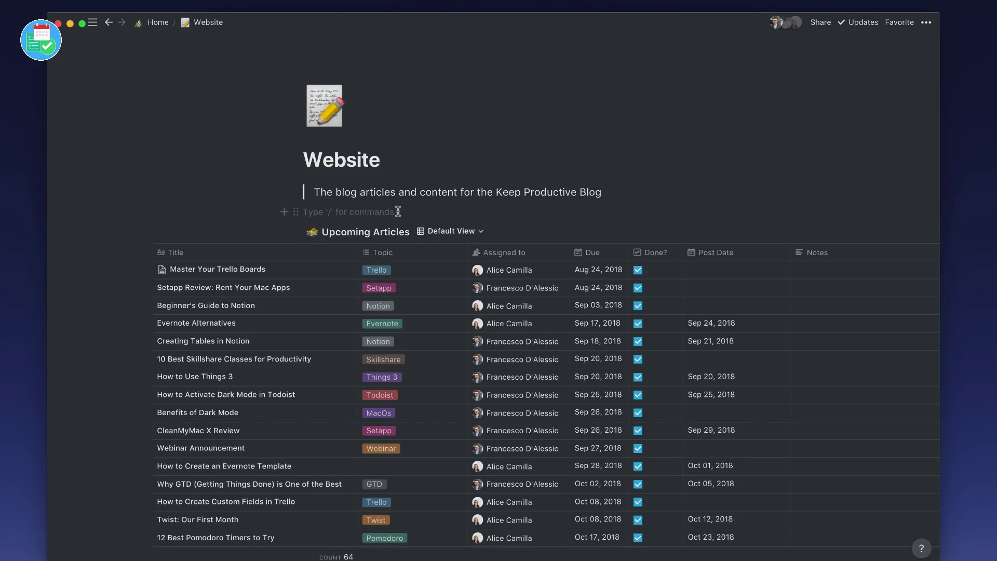
Insert a /page sub-page titled 'Article Checklist', replacing a mistyped title, with an empty body.
text(/page)
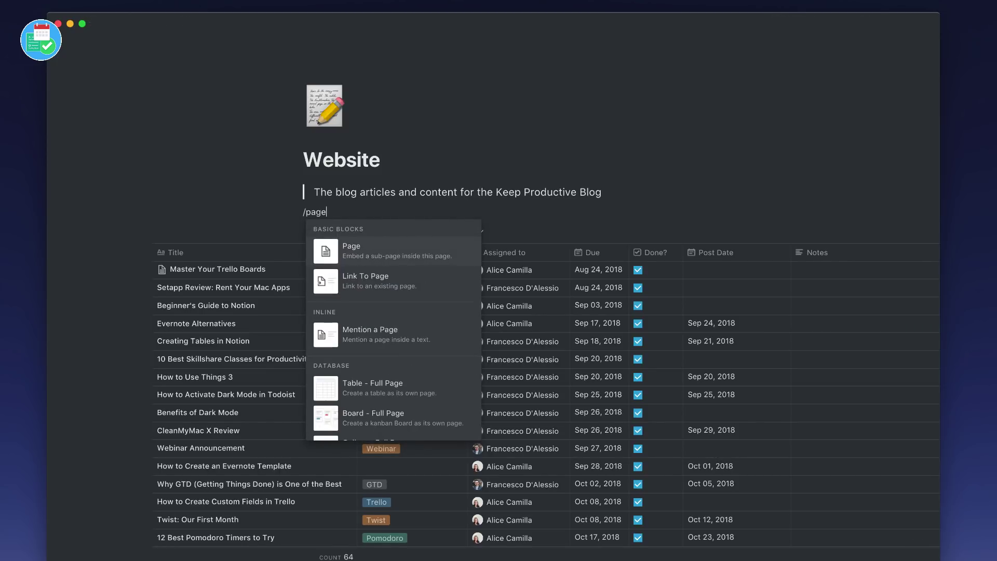
key(Return)
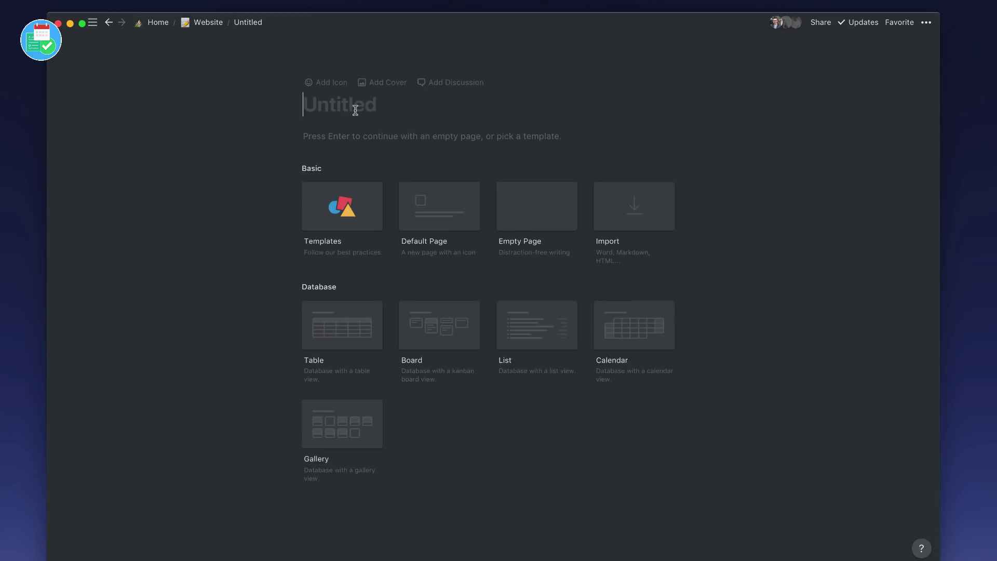
text(Onboar)
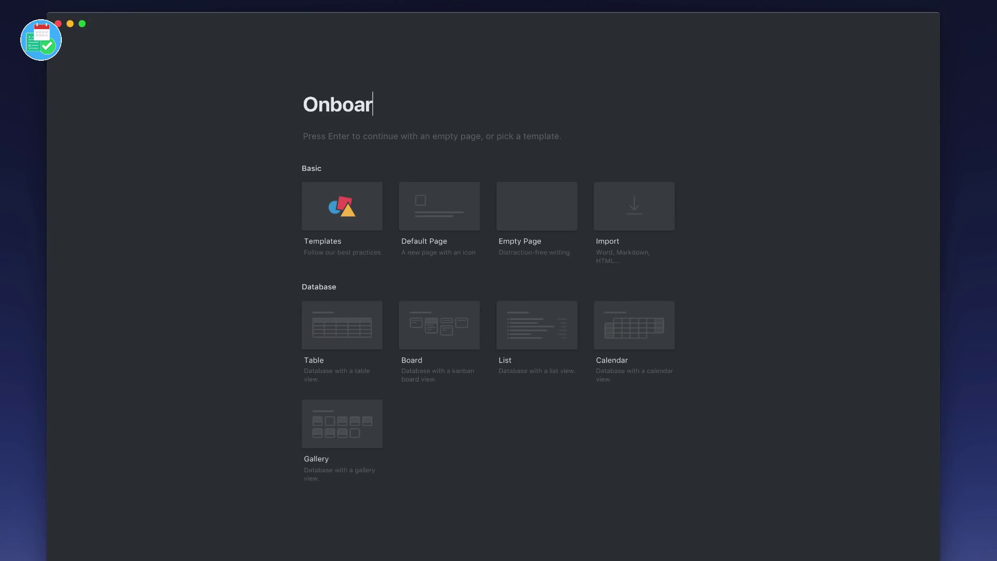
key(super+a)
text(Article Check)
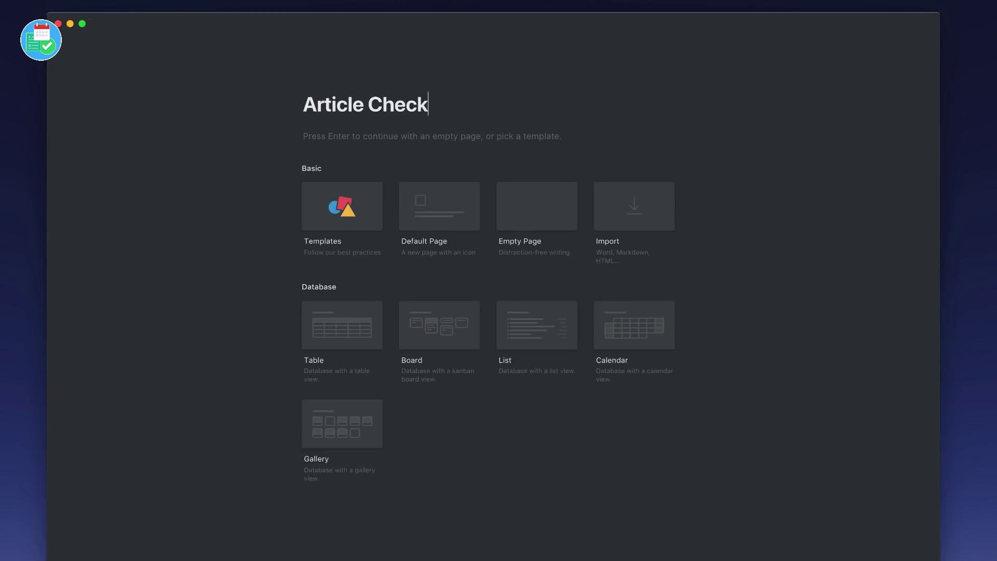
text(list)
key(Return)
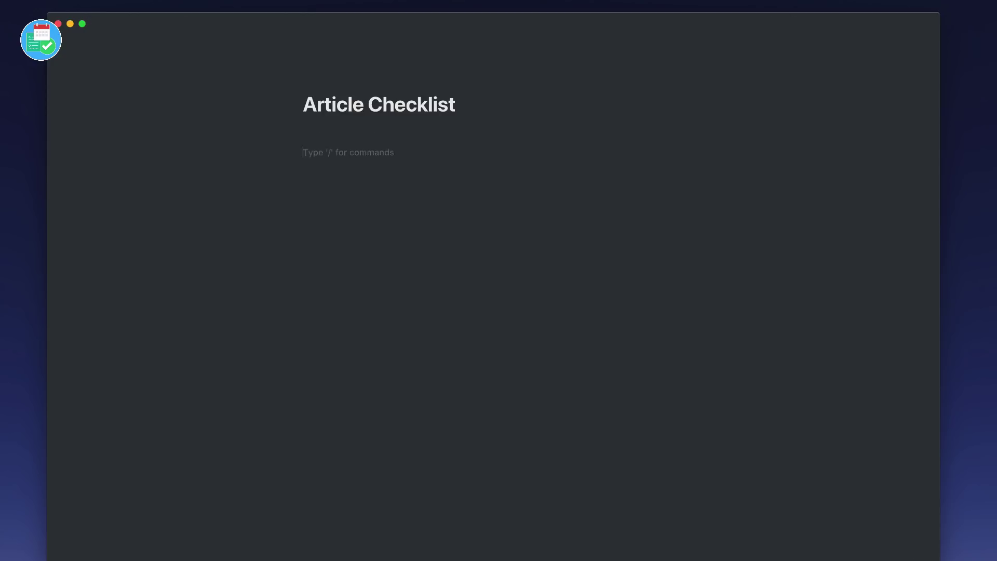
Add Writing, Editing and Publishing headings, with Editing items 'Add images' and 'Name images with keywords'.
key(Return)
text(Publishing)
key(Up)
text(Writing)
key(Return)
text(Editing)
key(Return)
text(/d)
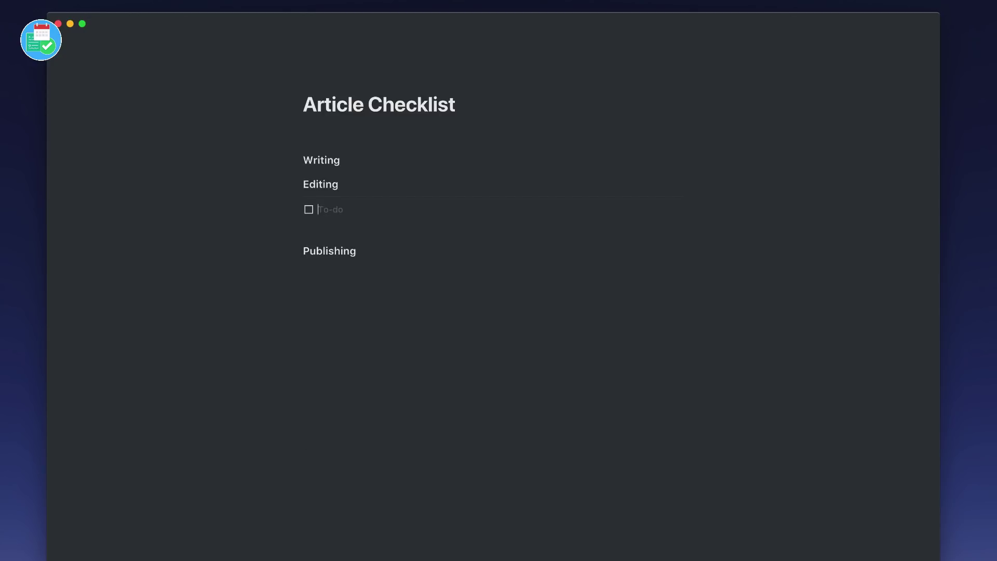
text(Add images)
key(Return)
text(Name images with keywords)
key(Return)
Add Writing to-dos: Twist brief, Squarespace, H2 sections, plus a 'Note: Due Dates delay' toggle.
key(Up)
key(Up)
key(Up)
key(Up)
key(Return)
text(/todo)
key(Return)
text(Post article title into Twist for brief)
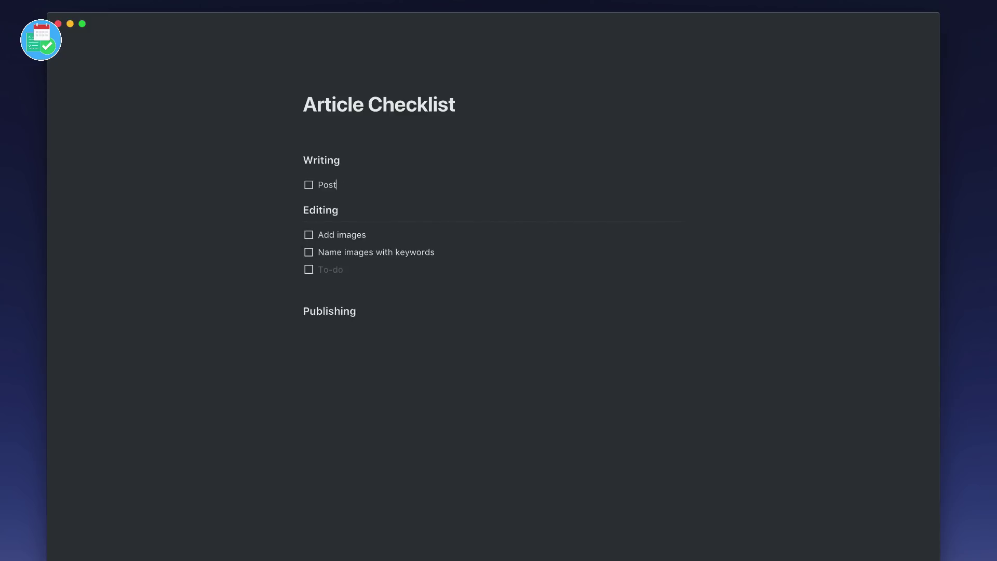
key(Return)
text(> Note: Due Dates delay)
key(Return)
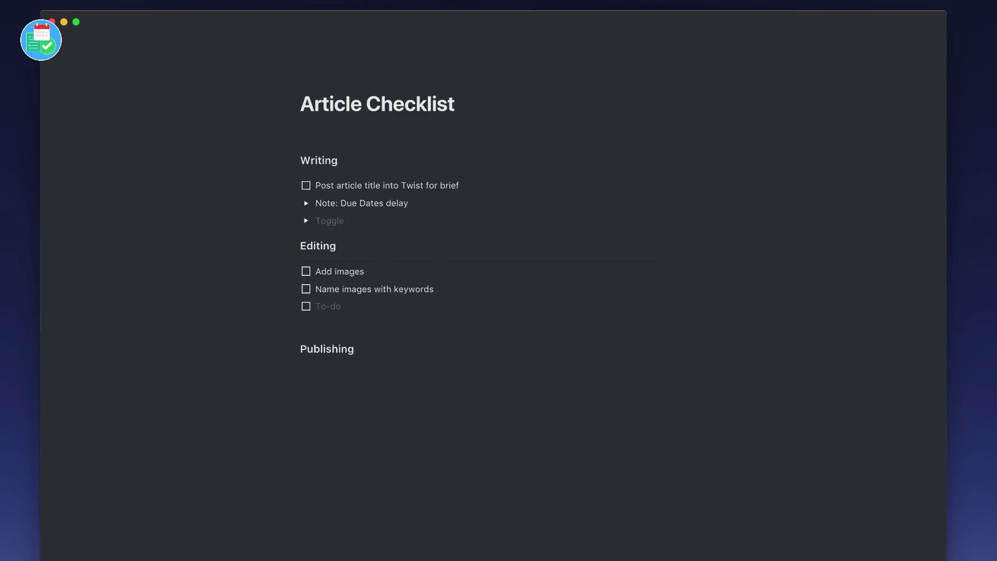
text([])
text(Use Squarespace to craft article)
key(Return)
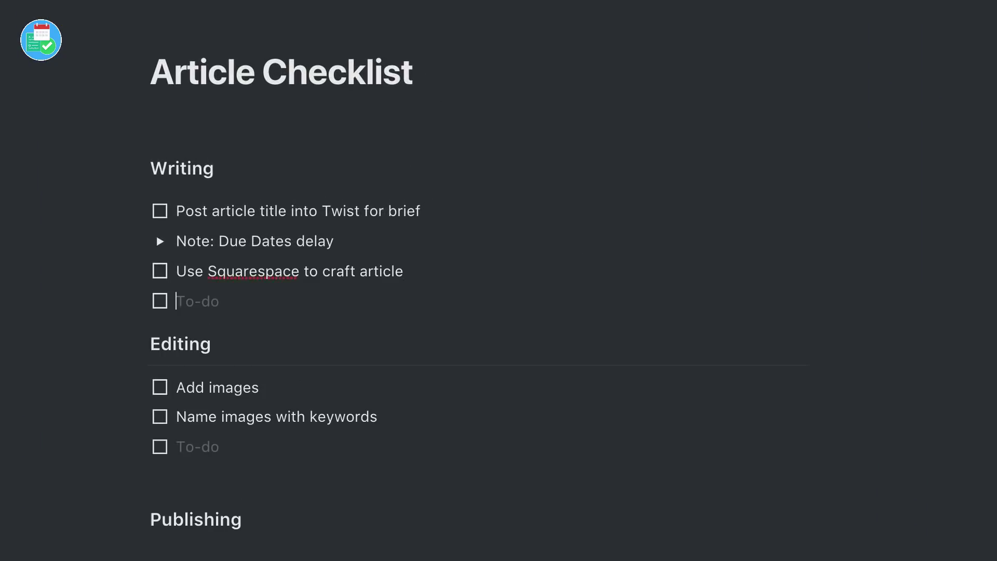
text(Use H2 to capitalise new sections)
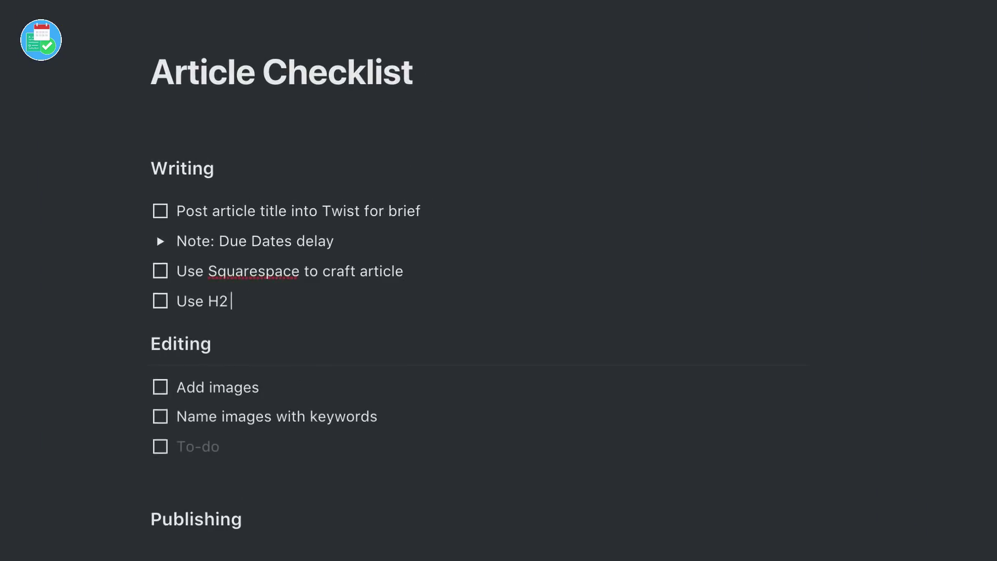
key(Return)
Add Publishing to-dos 'Add social media to publish button', 'Schedule article on Twitter (KP)', plus an Editing Twist-a-colleague to-do.
key(Down)
key(Down)
key(Down)
key(Down)
key(Down)
key(Down)
key(Down)
text(/todo)
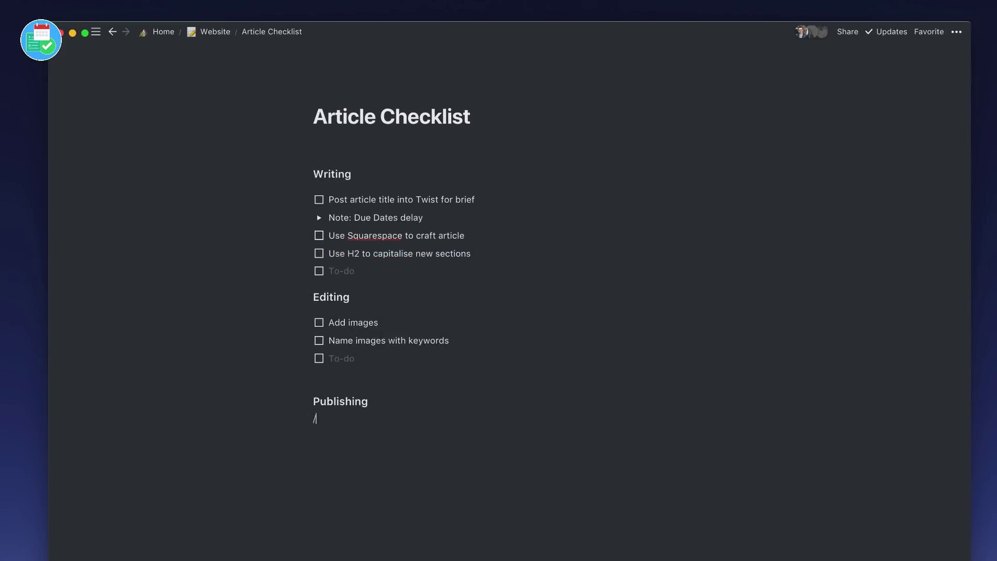
key(Return)
text(Add social media to publish button)
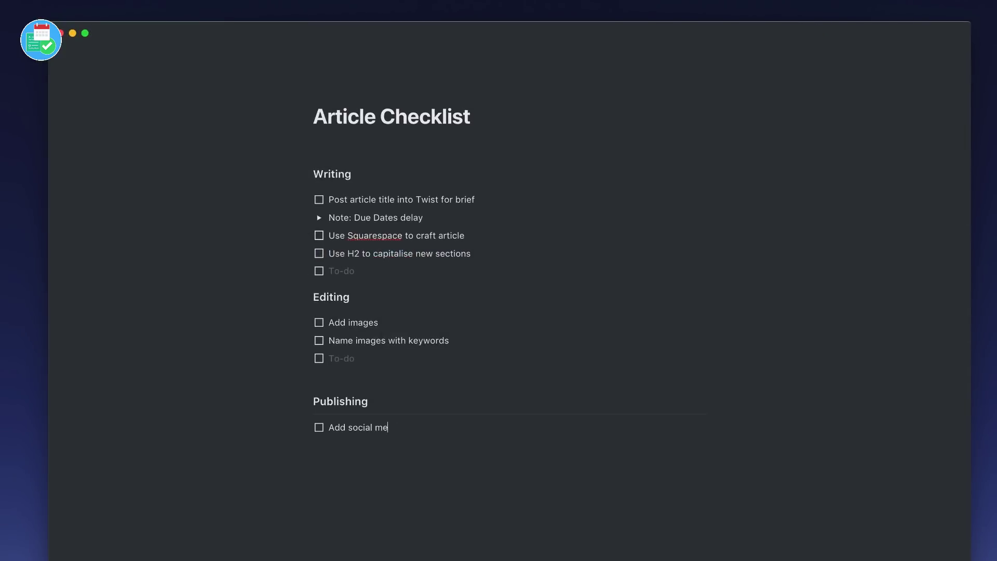
click(341, 358)
text(Twist Francesco once completed)
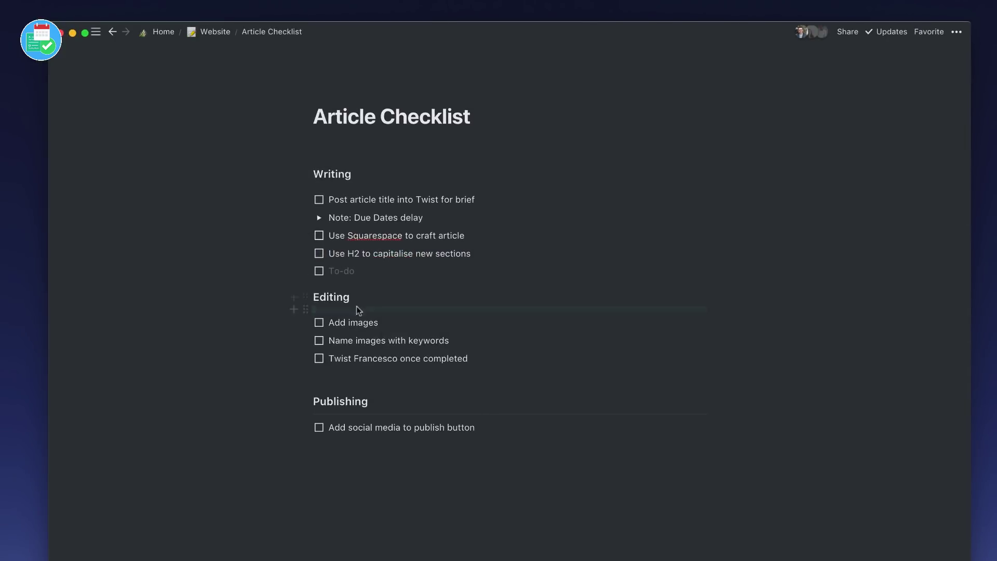
click(477, 427)
key(Return)
text(Schedule article on Twitter (KP))
key(Return)
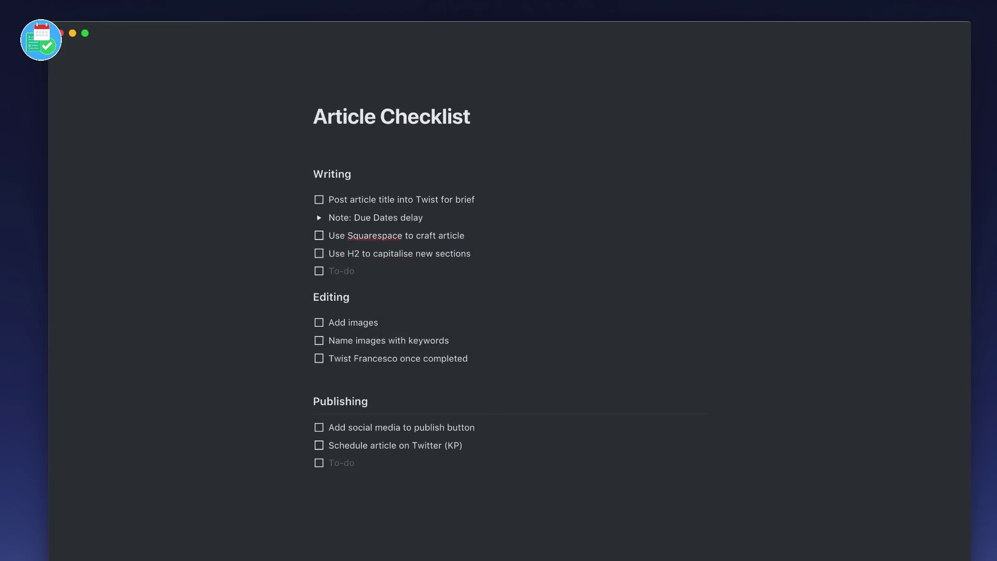
key(BackSpace)
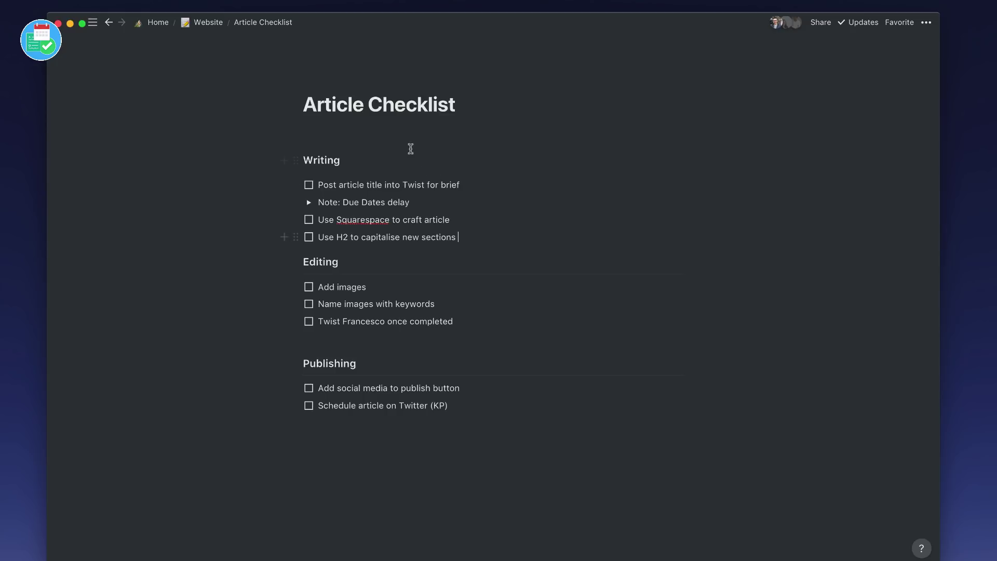
Add an empty line below the last Writing to-do.
click(418, 162)
click(481, 237)
key(Return)
key(Return)
key(Return)
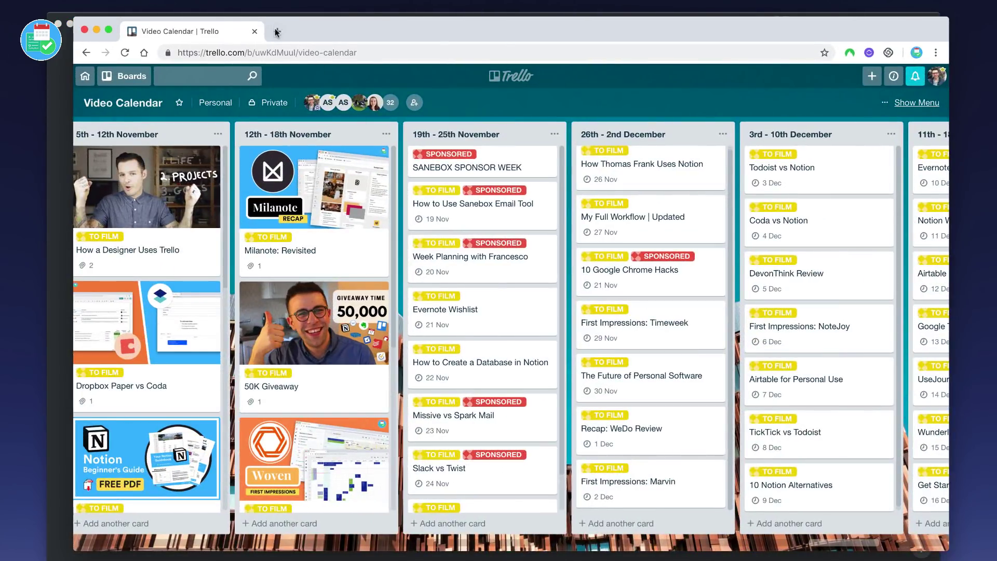
Load account.squarespace.com in a shrunken Chrome window and open the Keep Productive site editor.
key(super+t)
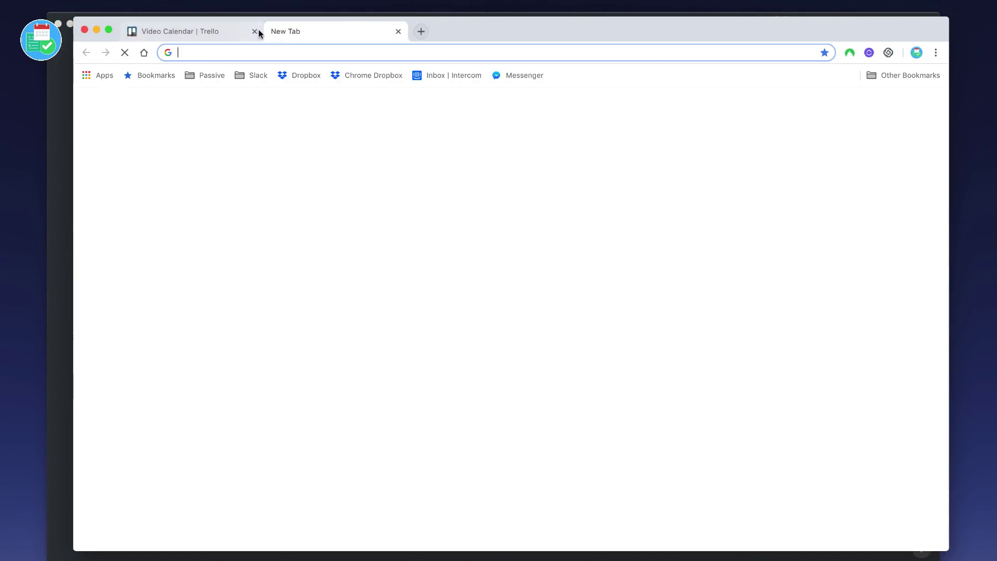
click(255, 31)
text(squ)
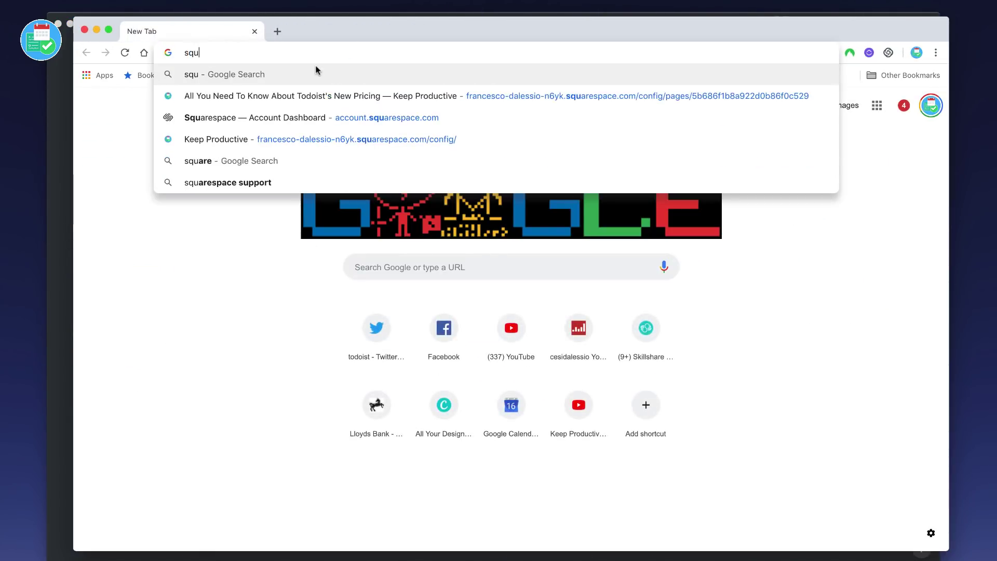
key(BackSpace)
key(BackSpace)
key(BackSpace)
text(acc)
key(Return)
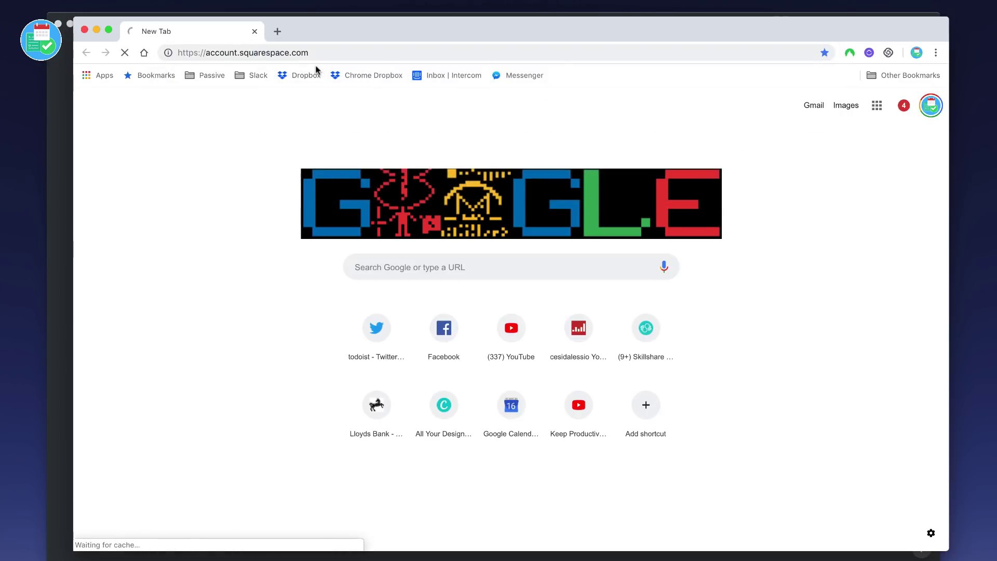
drag(83, 27, 153, 38)
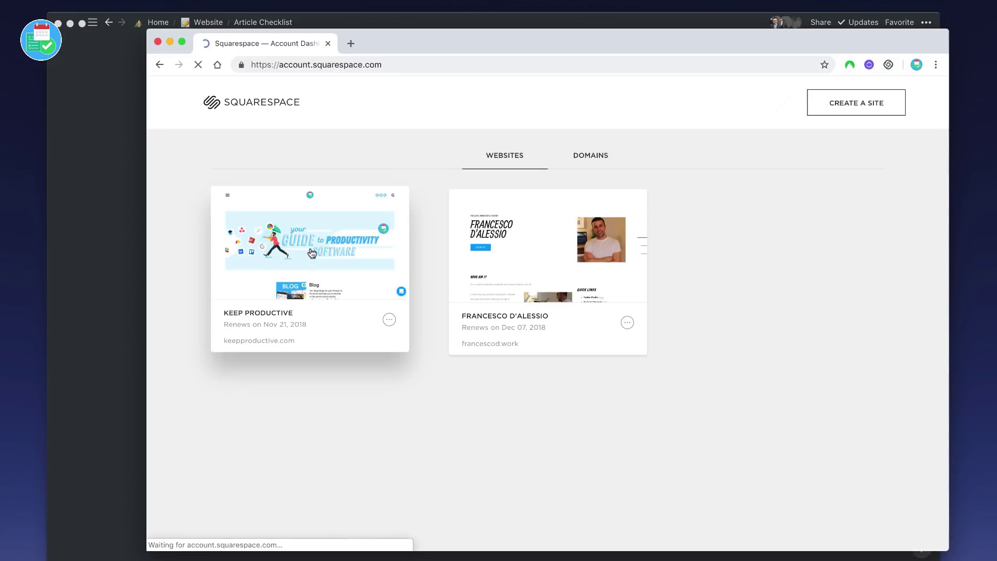
click(311, 253)
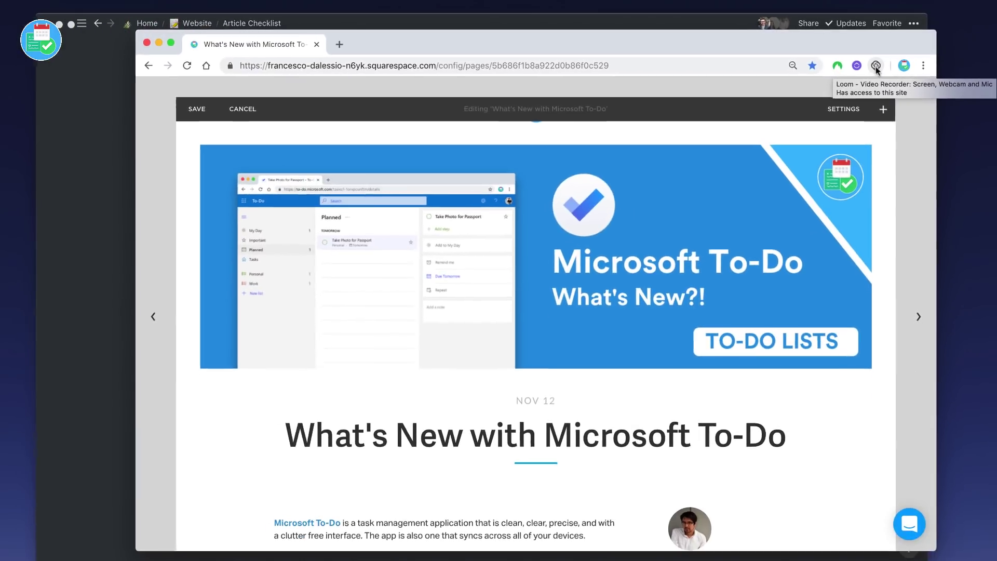
Start a Loom Current Tab recording with camera, after revealing the advanced options.
click(876, 66)
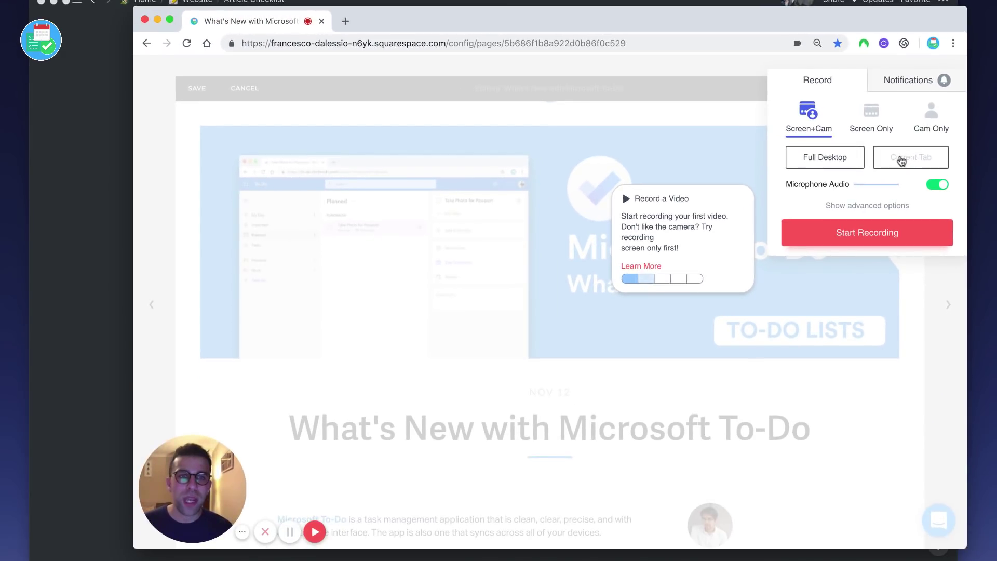
click(901, 161)
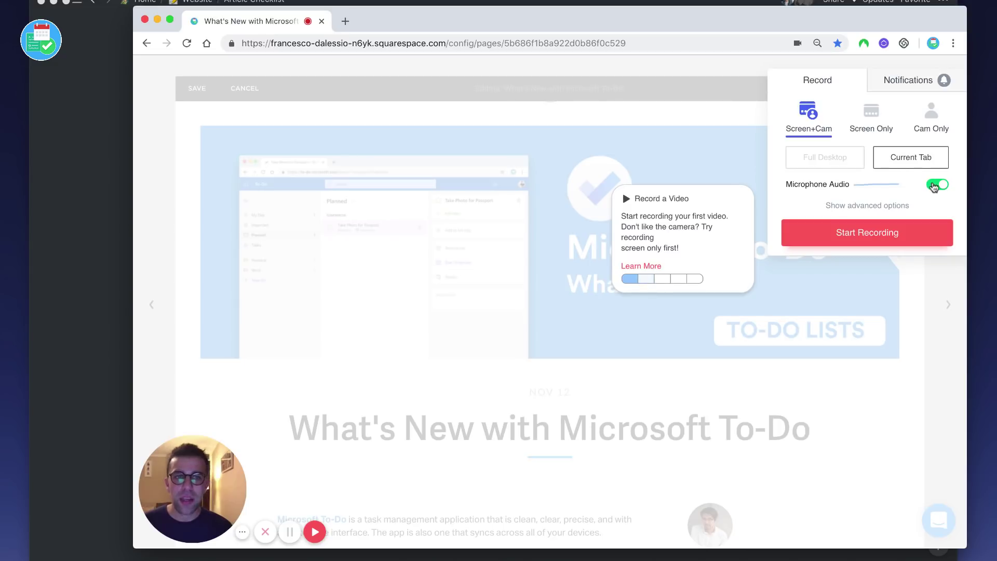
click(892, 207)
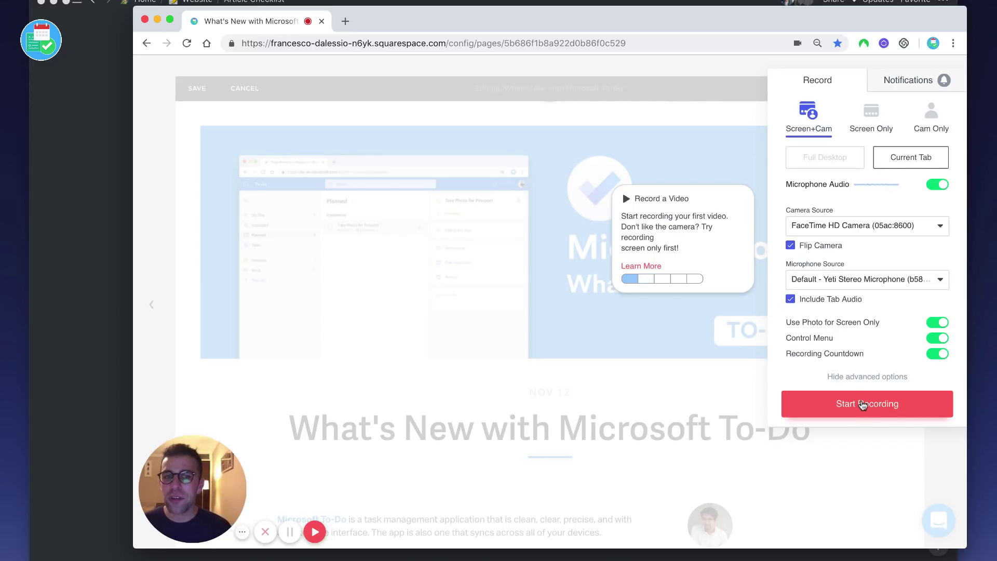
click(854, 397)
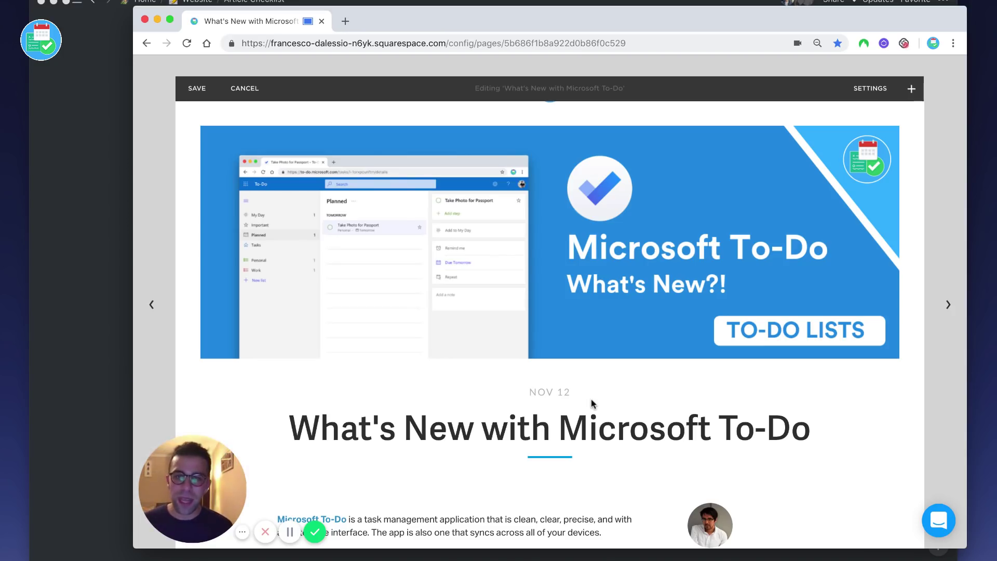
Scroll through the To-Do article while recording, highlighting one sentence along the way.
scroll(591, 403, down, 5)
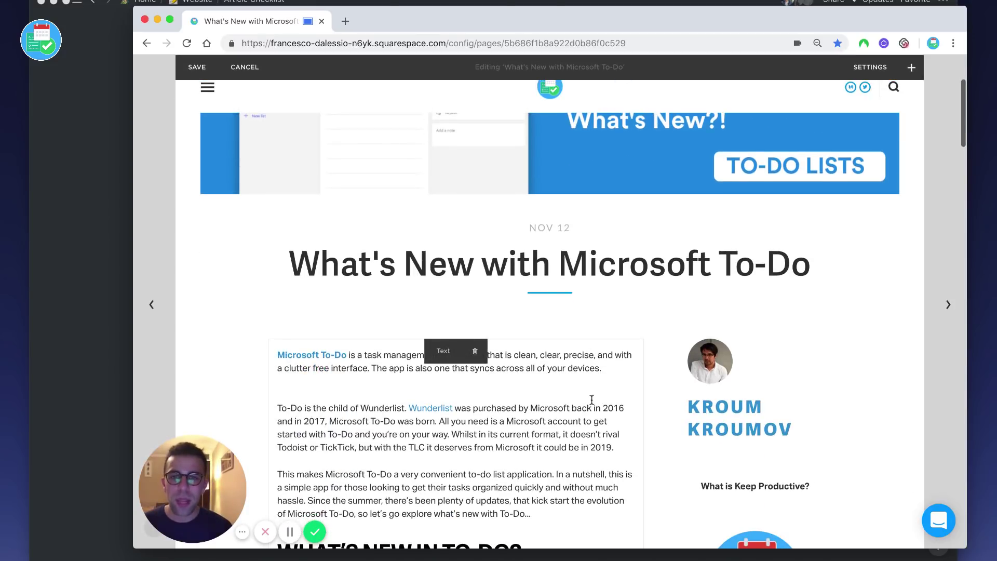
scroll(592, 400, down, 1)
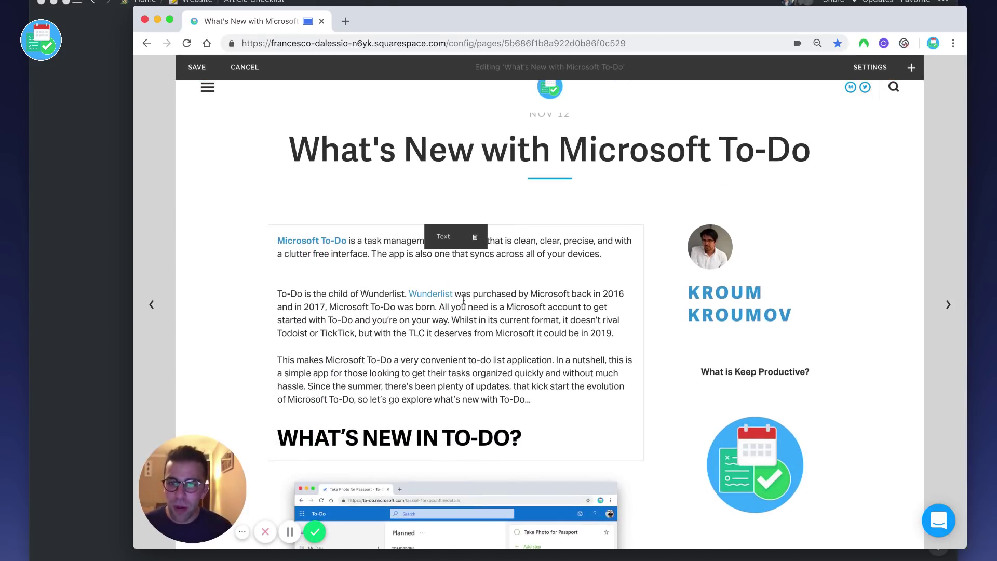
scroll(490, 289, down, 3)
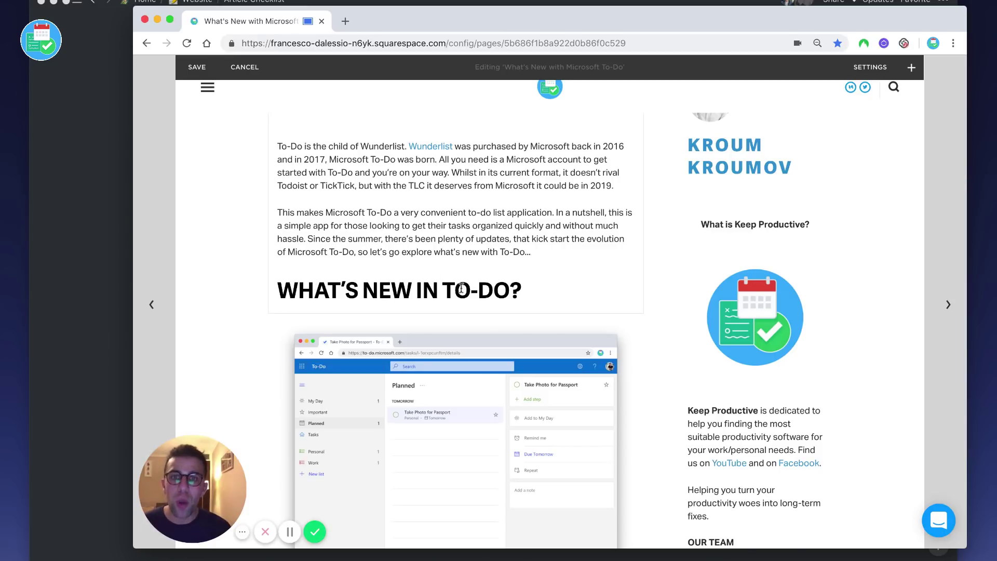
scroll(467, 307, down, 4)
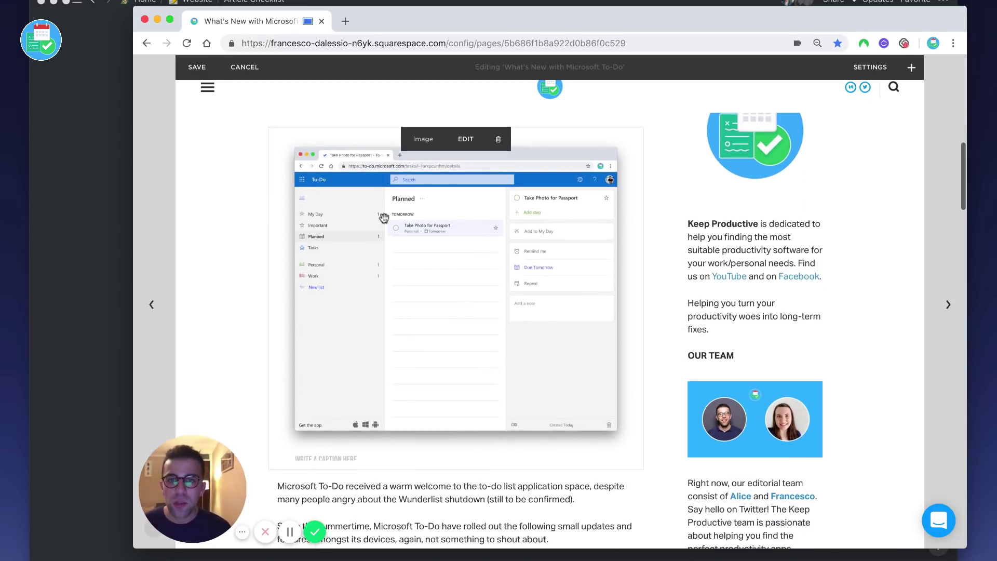
scroll(403, 356, down, 10)
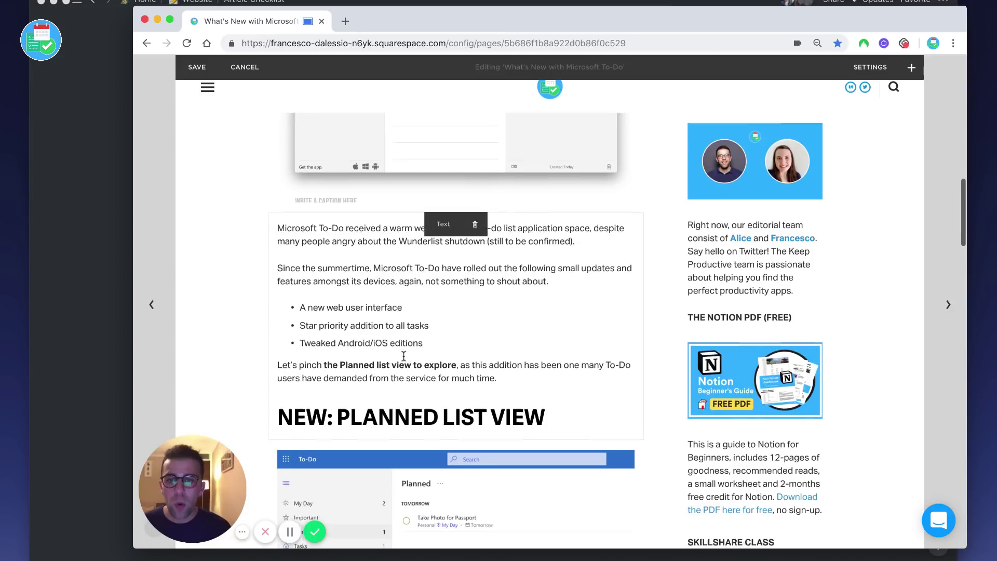
scroll(403, 356, down, 3)
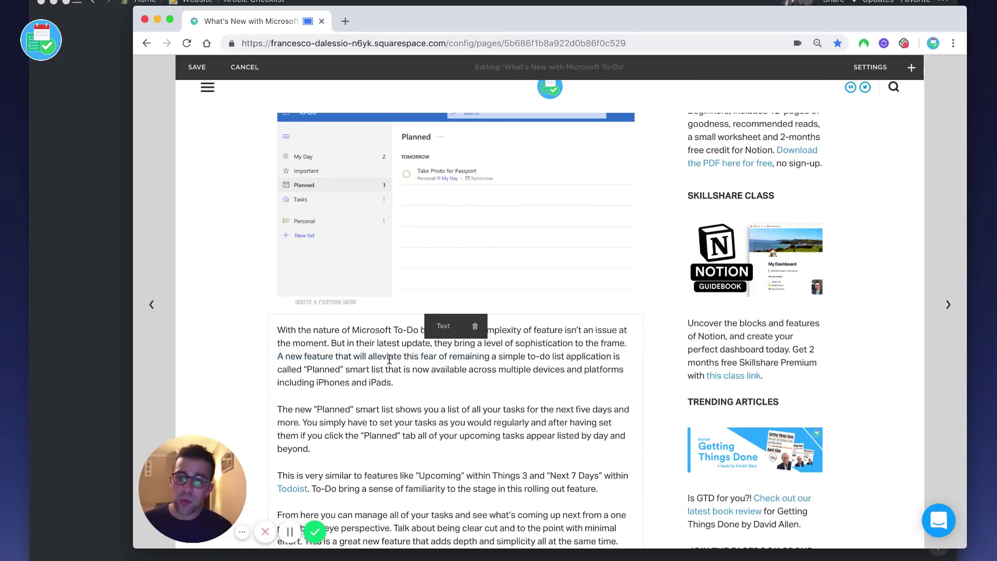
drag(489, 356, 277, 356)
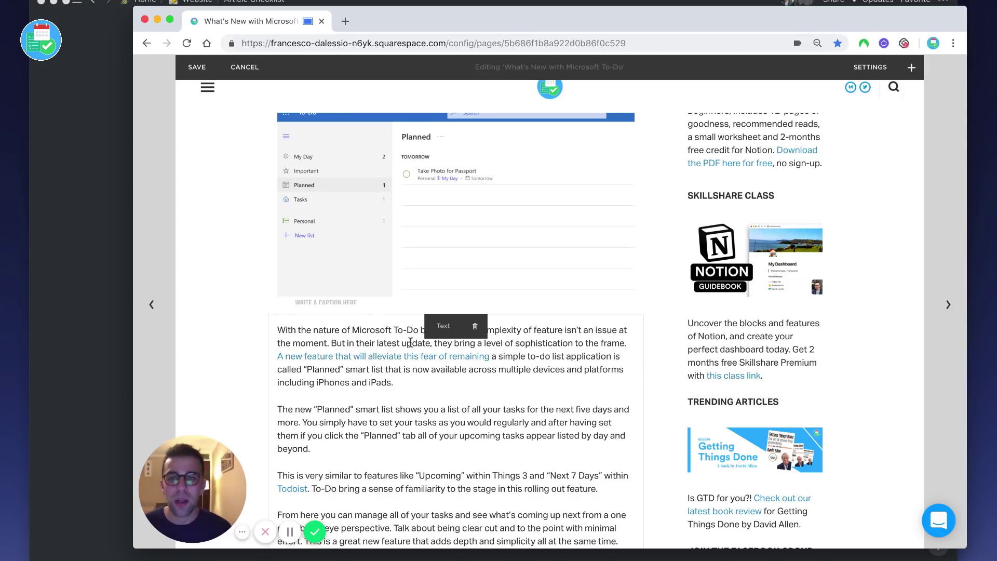
scroll(430, 351, down, 10)
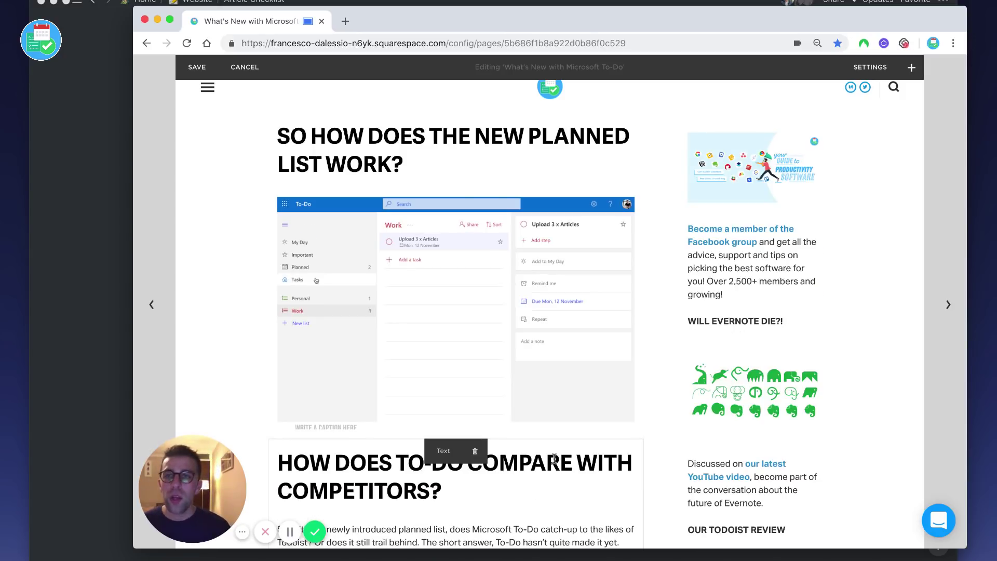
Stop the Loom recording, dismiss the first-video popup, and copy the share link.
click(903, 43)
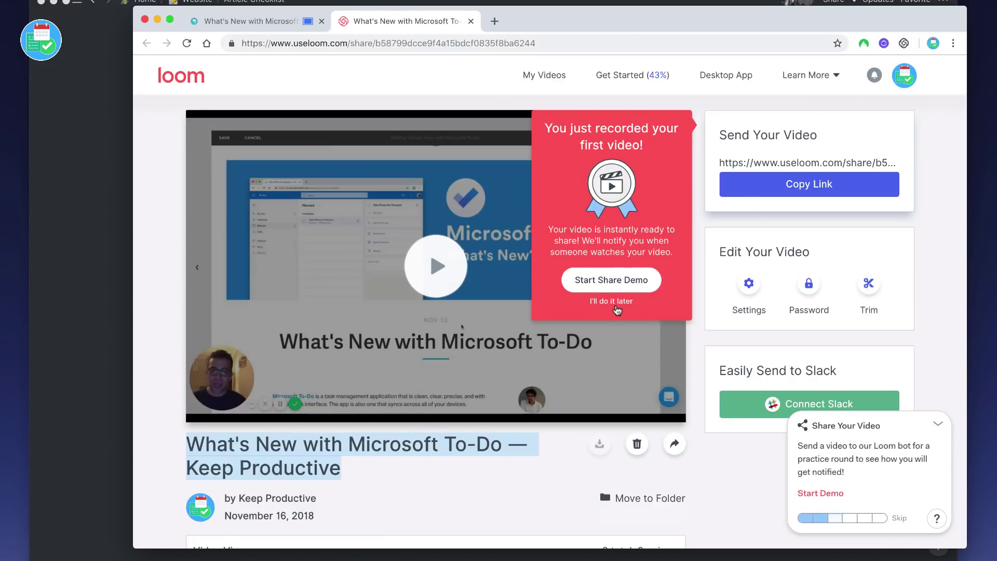
click(616, 302)
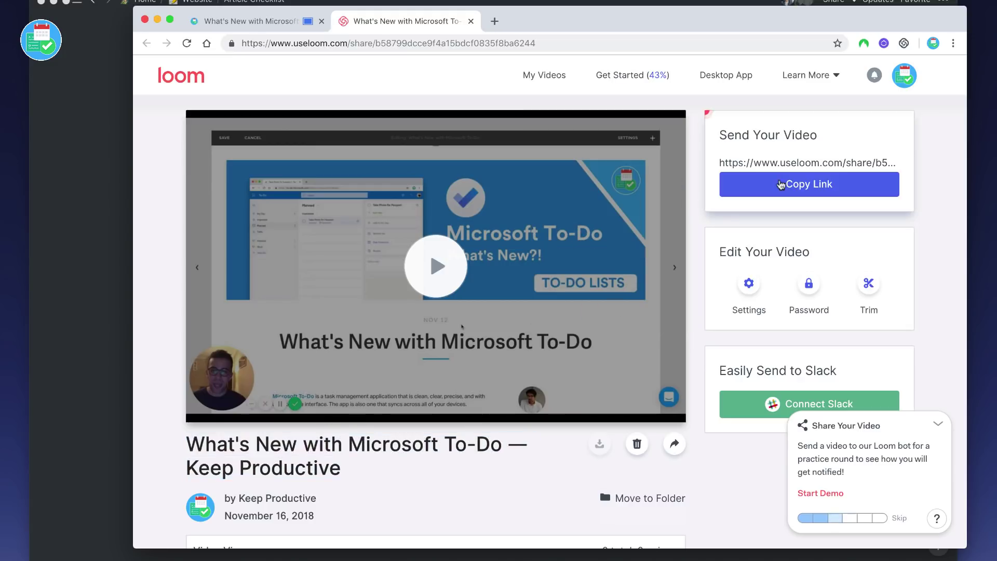
click(786, 164)
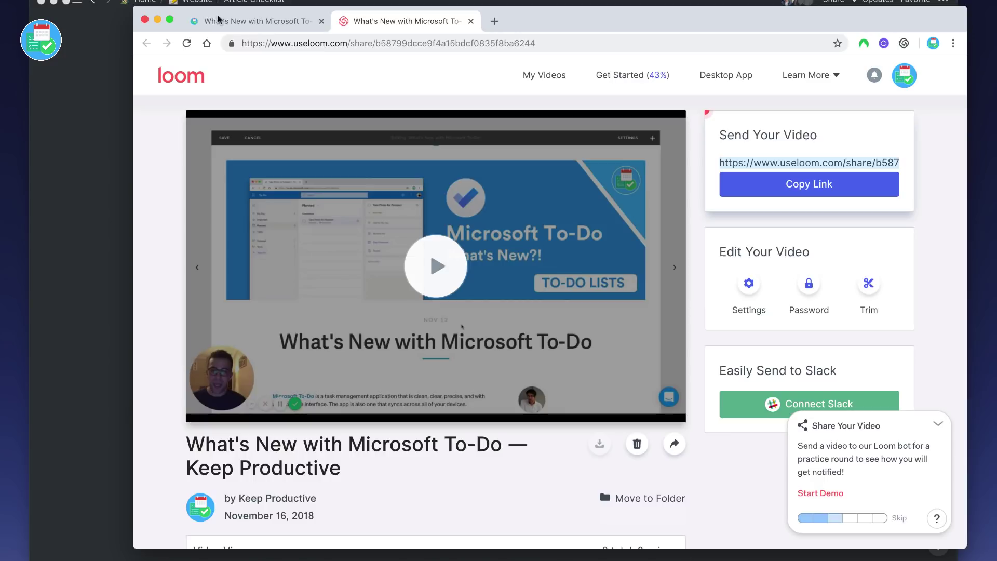
Embed the copied Loom link through a /loom block below the Writing to-dos.
click(157, 19)
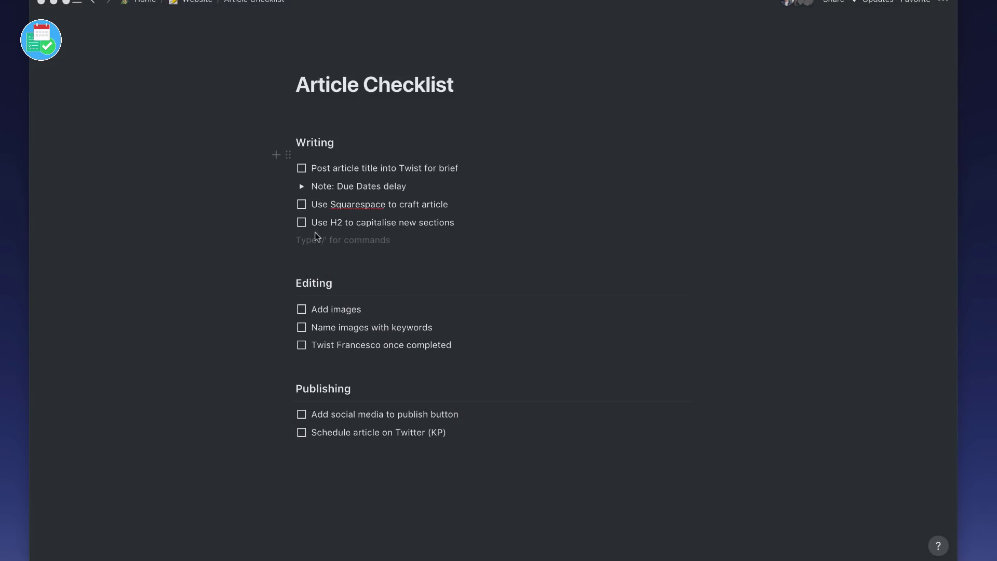
text(/loo)
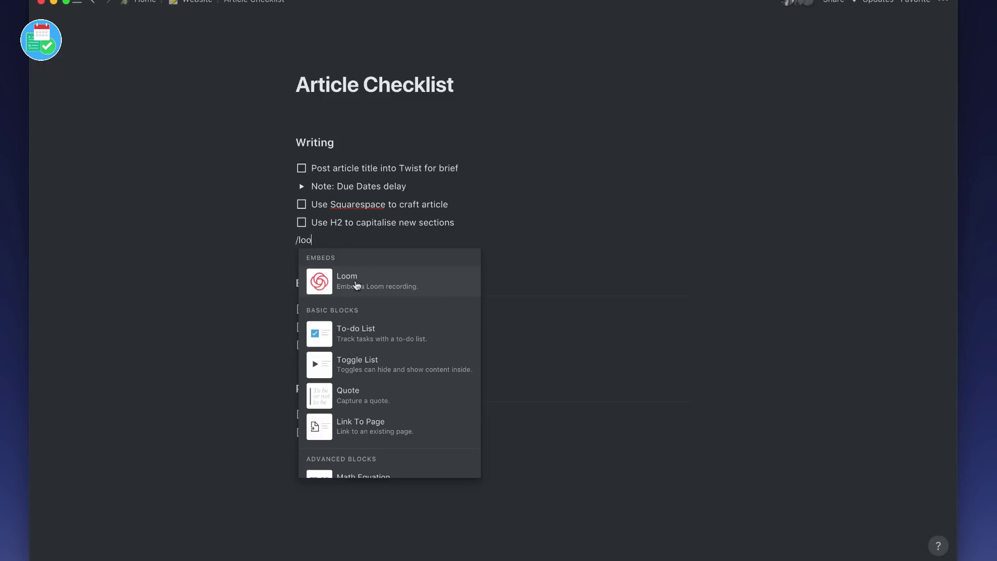
click(359, 285)
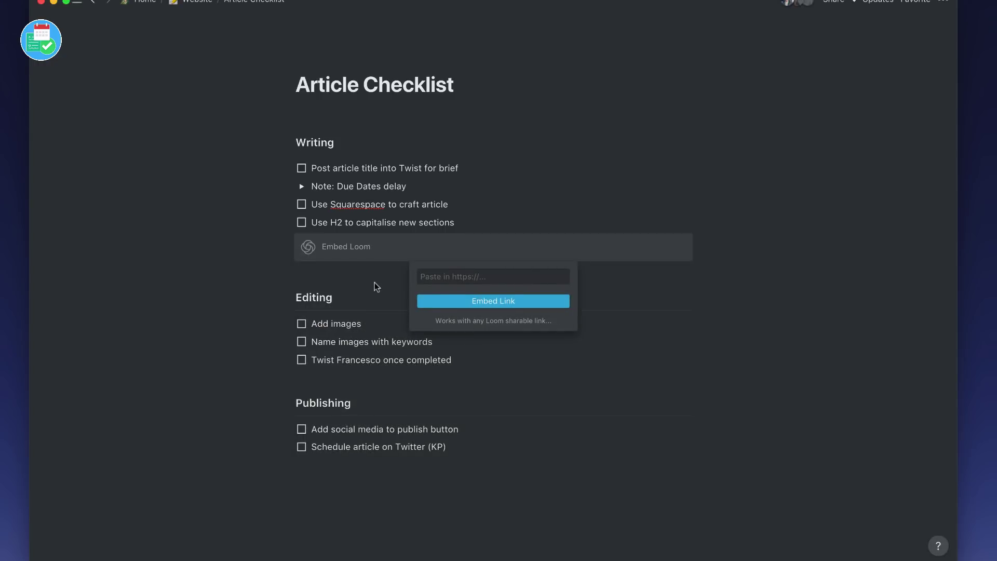
key(super+v)
click(455, 302)
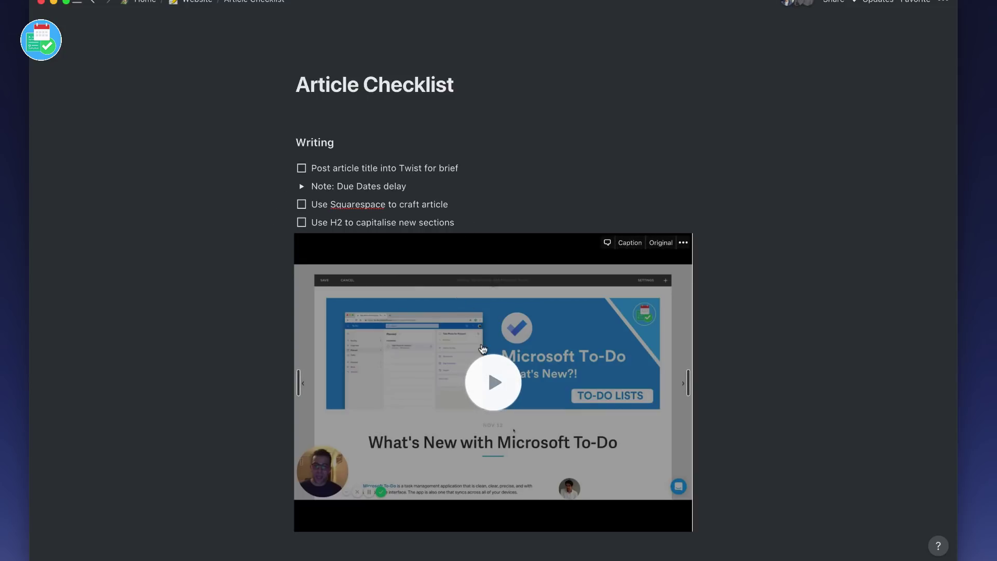
Play the embedded Loom video briefly, then pause it.
scroll(493, 377, down, 3)
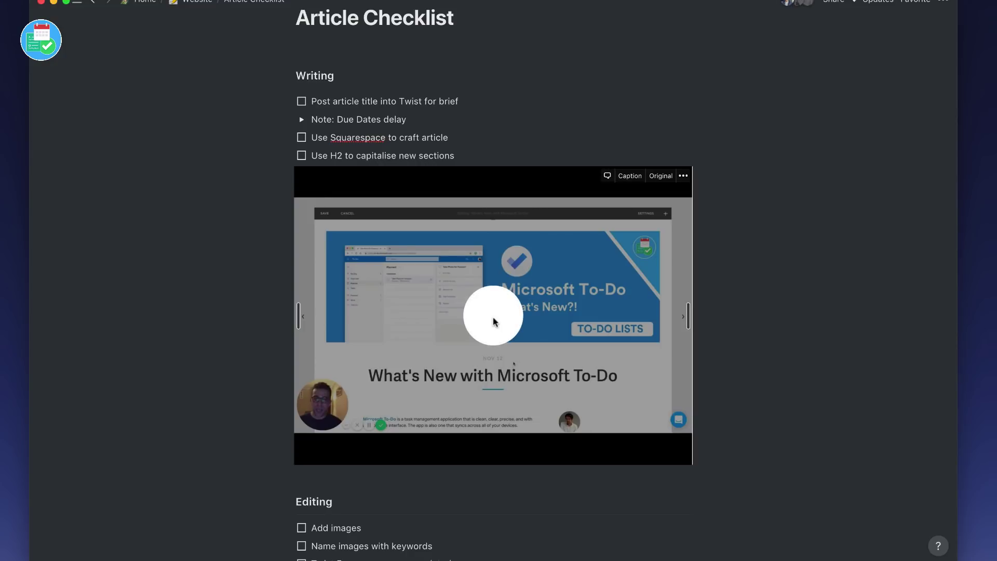
click(494, 322)
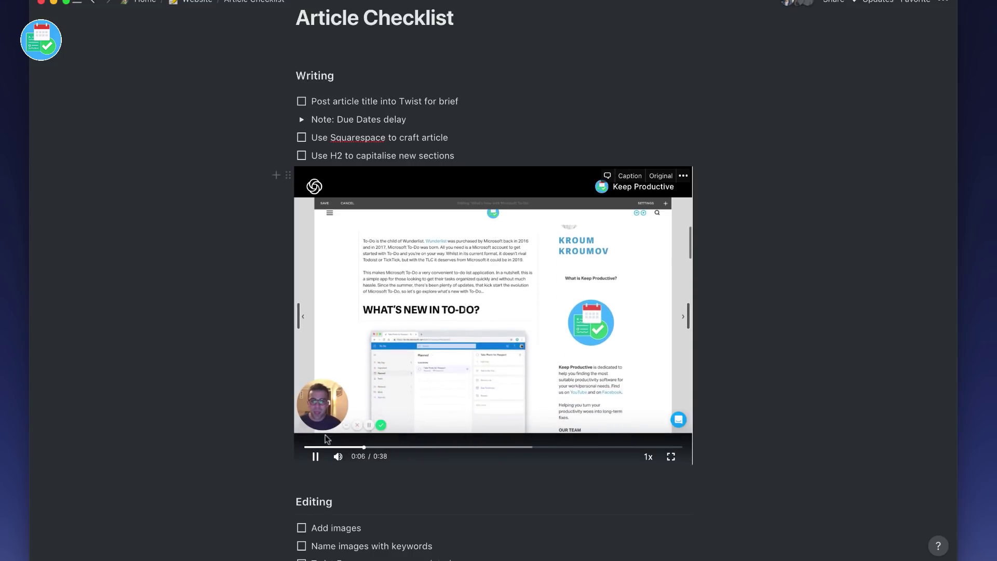
click(315, 456)
scroll(300, 242, up, 2)
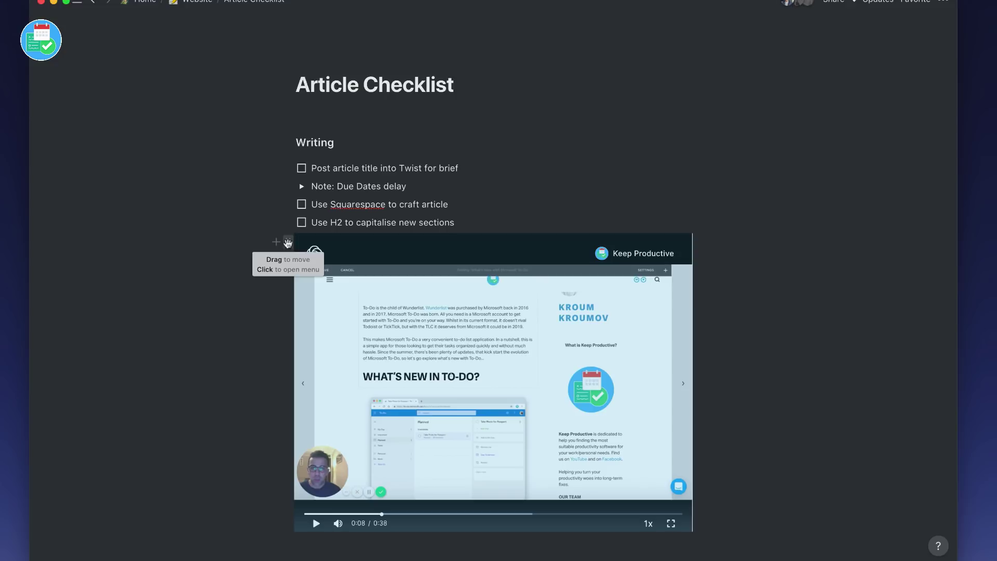
Place the Loom video beside the Writing to-dos, then move the Due Dates note, Squarespace and H2 to-dos under the first to-do.
drag(288, 242, 694, 174)
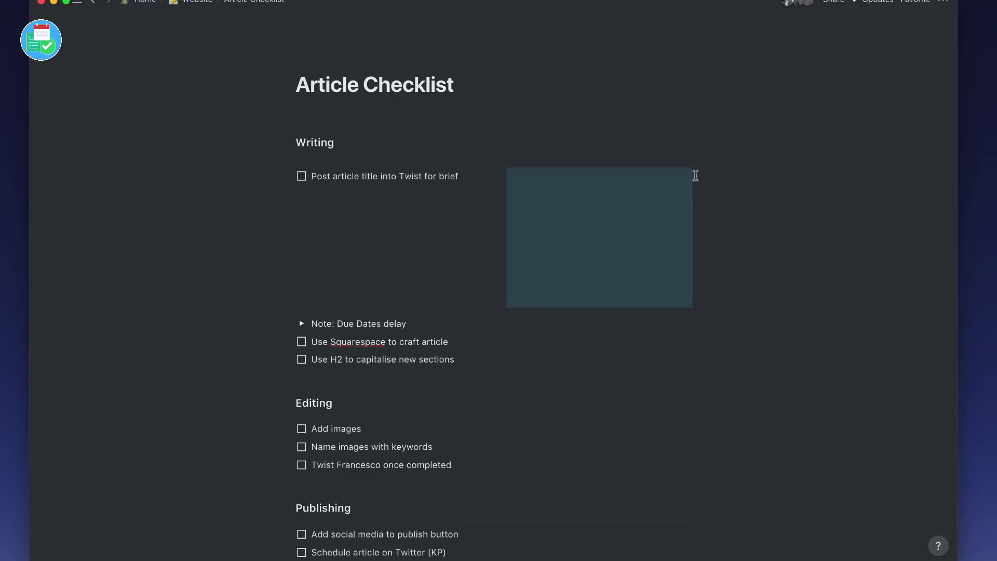
drag(332, 307, 332, 364)
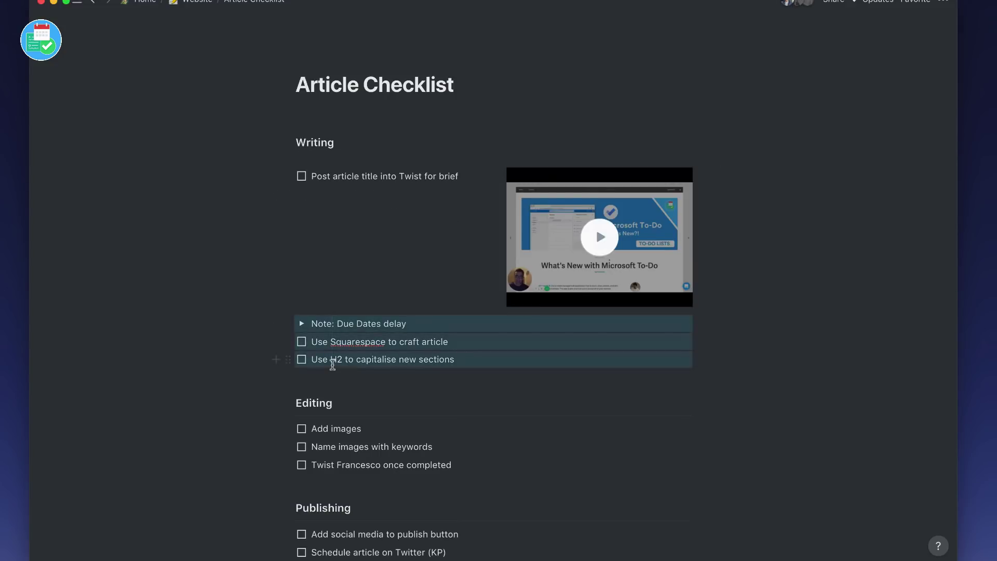
drag(288, 329, 295, 188)
click(412, 282)
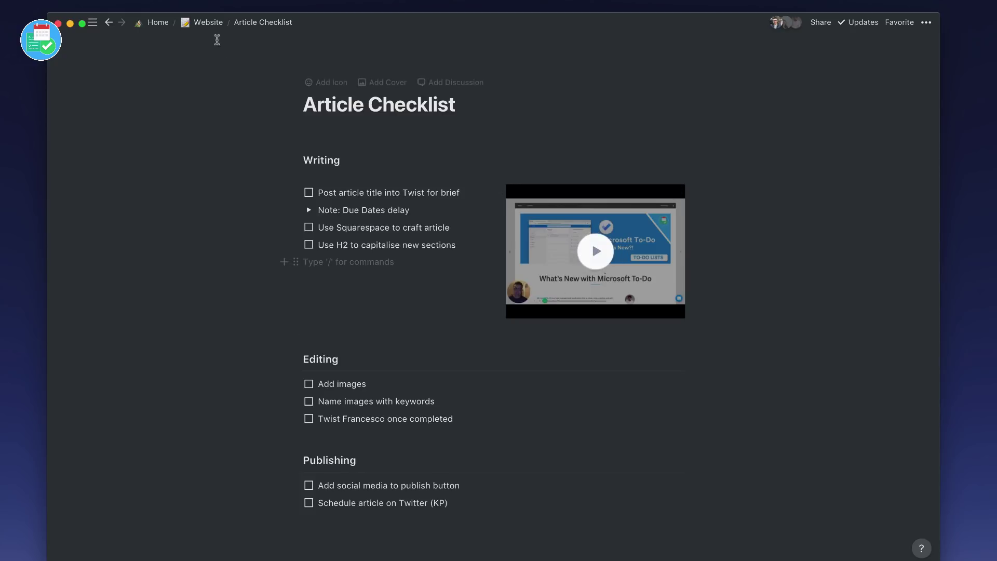
From the Website page's Upcoming Articles table, open 'Creating Tables in Notion' and start an empty body block.
click(208, 22)
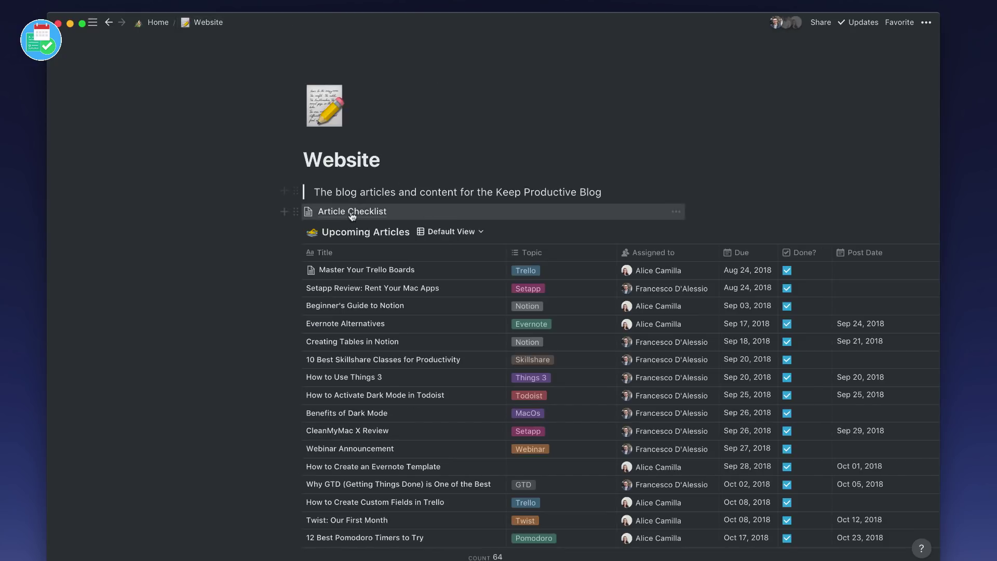
scroll(519, 299, down, 3)
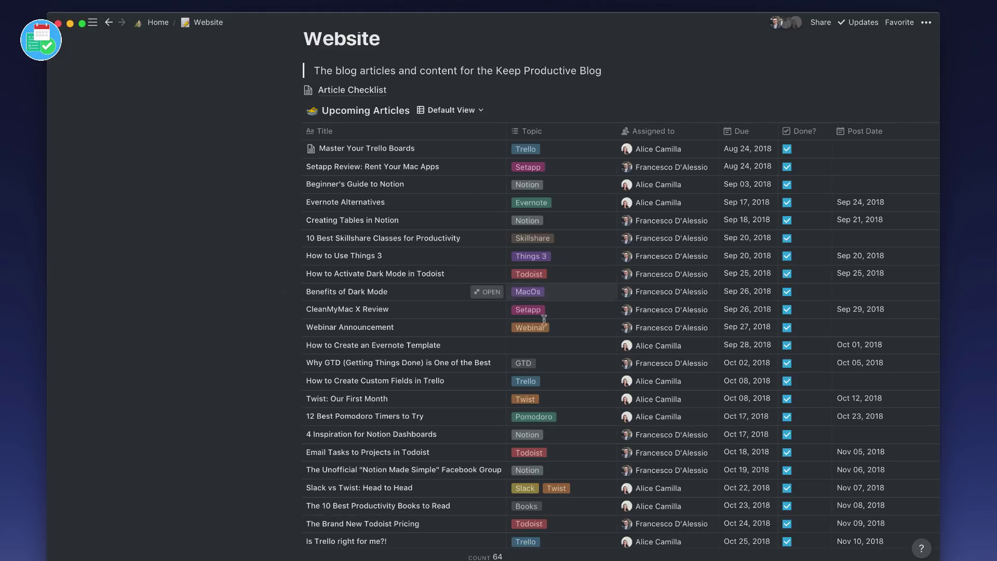
scroll(498, 244, down, 1)
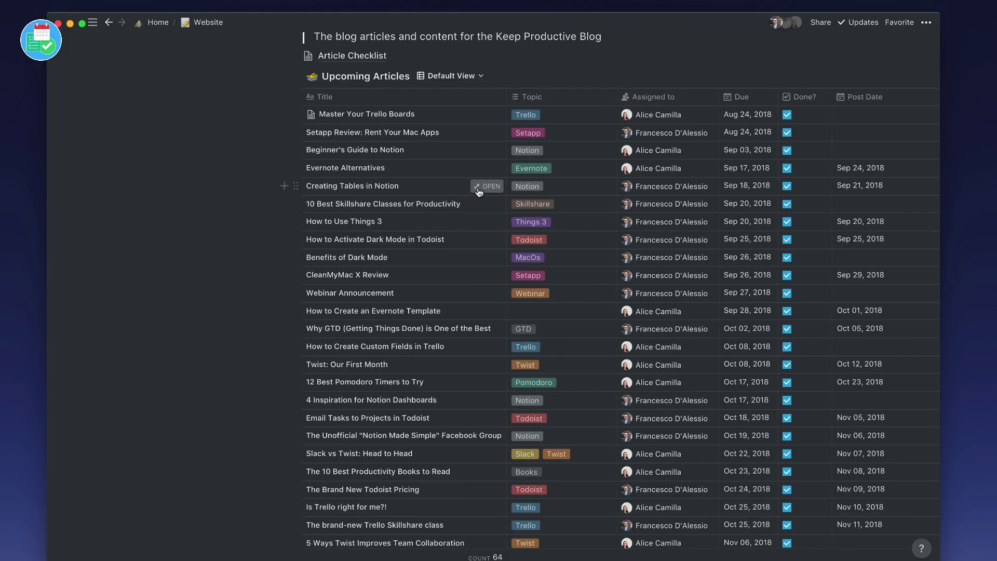
click(478, 190)
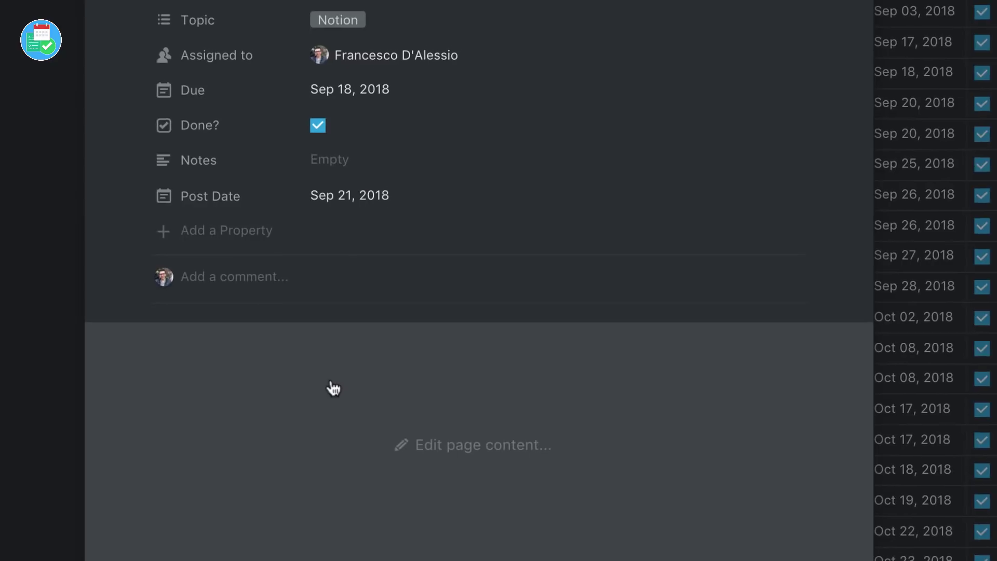
click(333, 388)
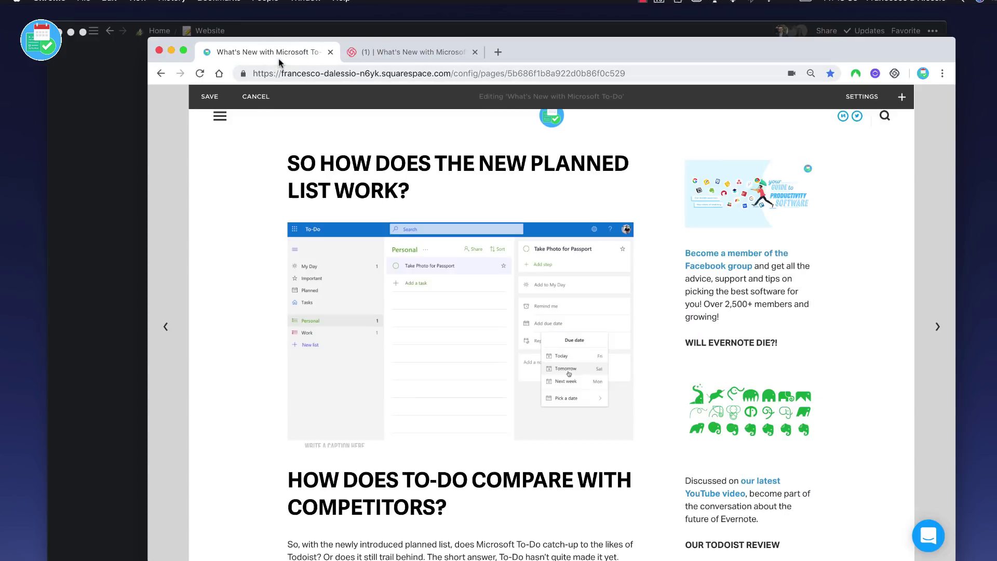
Load the Keep Productive dashboard post via 'keep', close the old Loom tab, and bring up Loom.
click(278, 58)
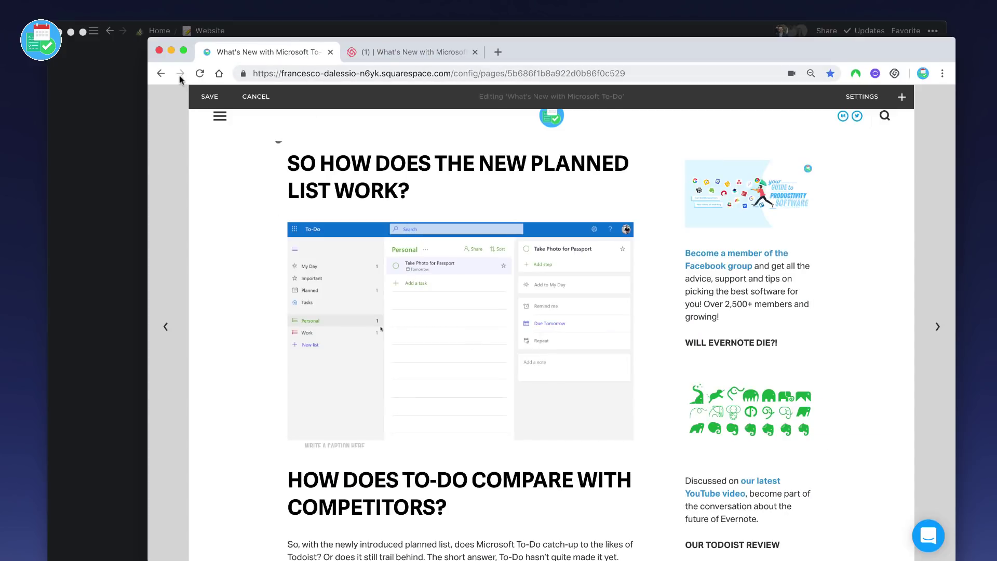
click(390, 73)
text(keepproductive.com/blog)
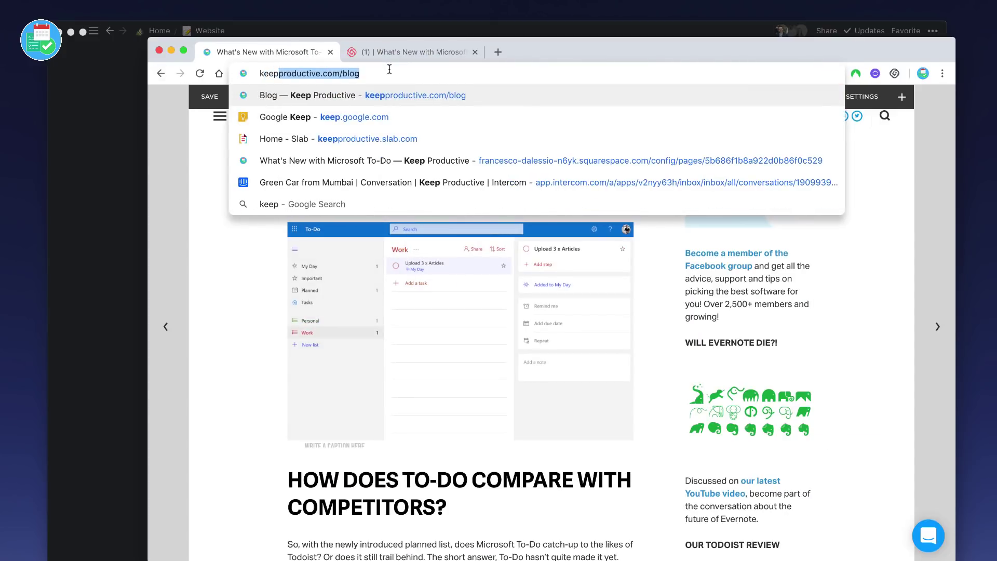
key(Return)
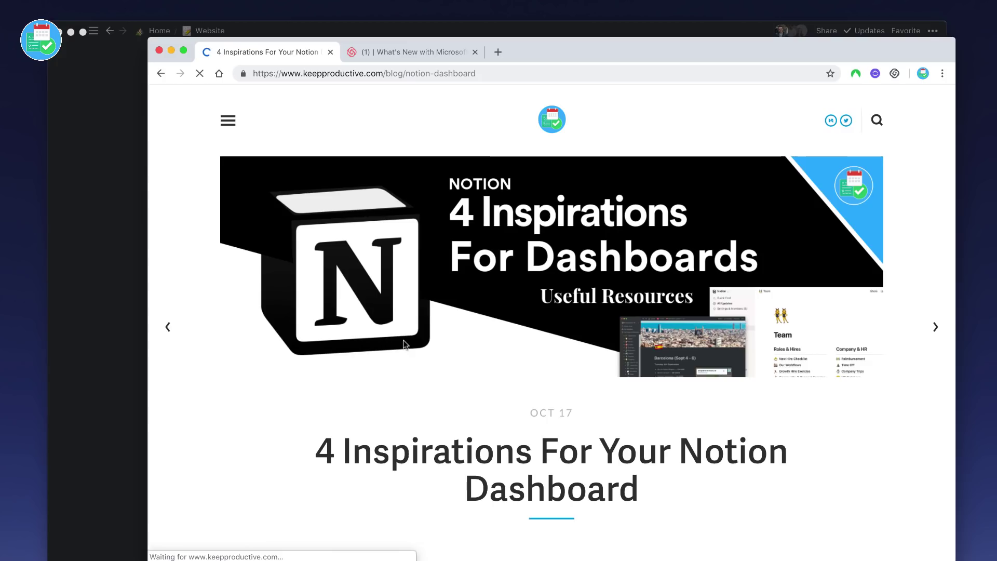
click(474, 52)
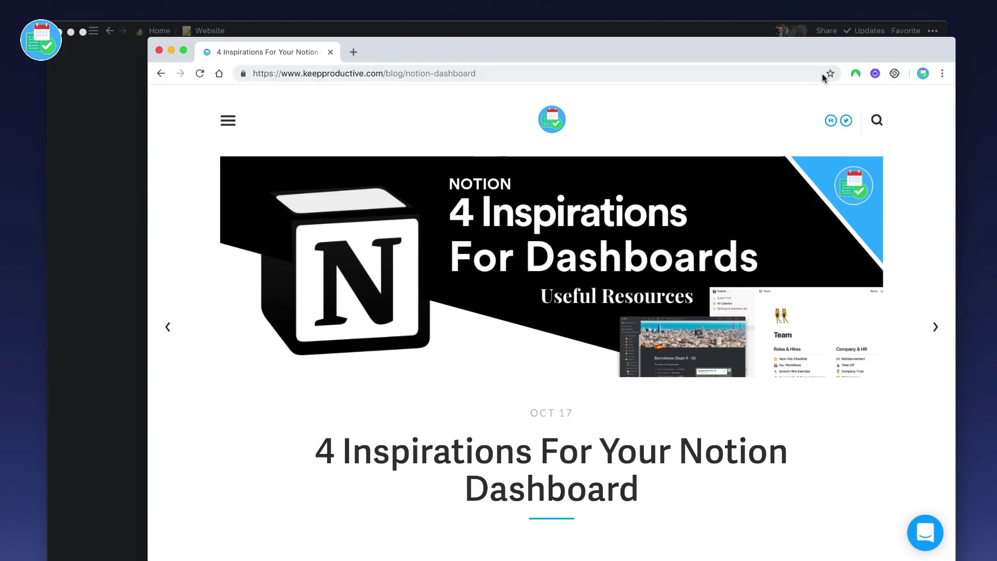
click(895, 77)
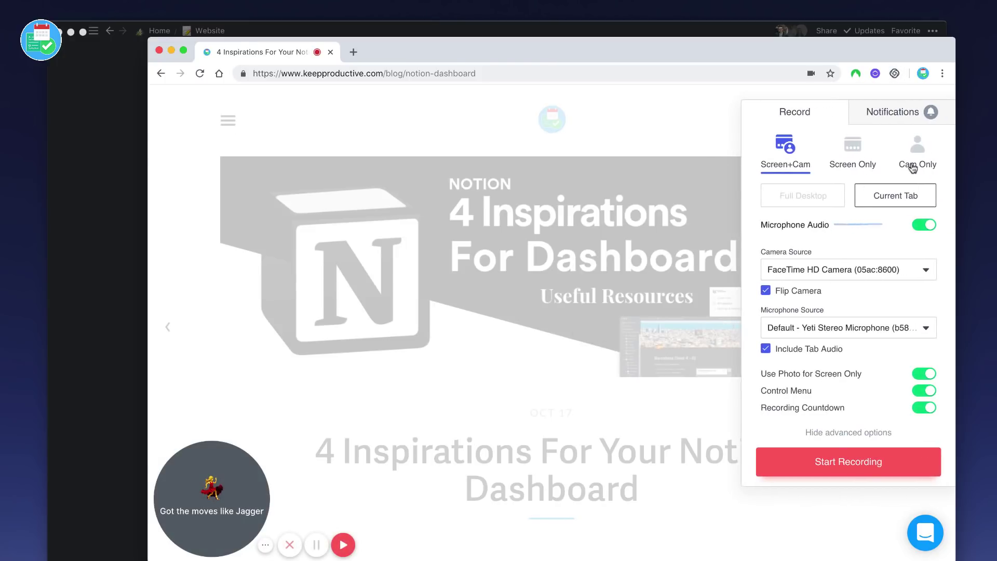
Record a Screen Only Loom of the current tab while scrolling through the dashboard article, then finish it.
click(862, 157)
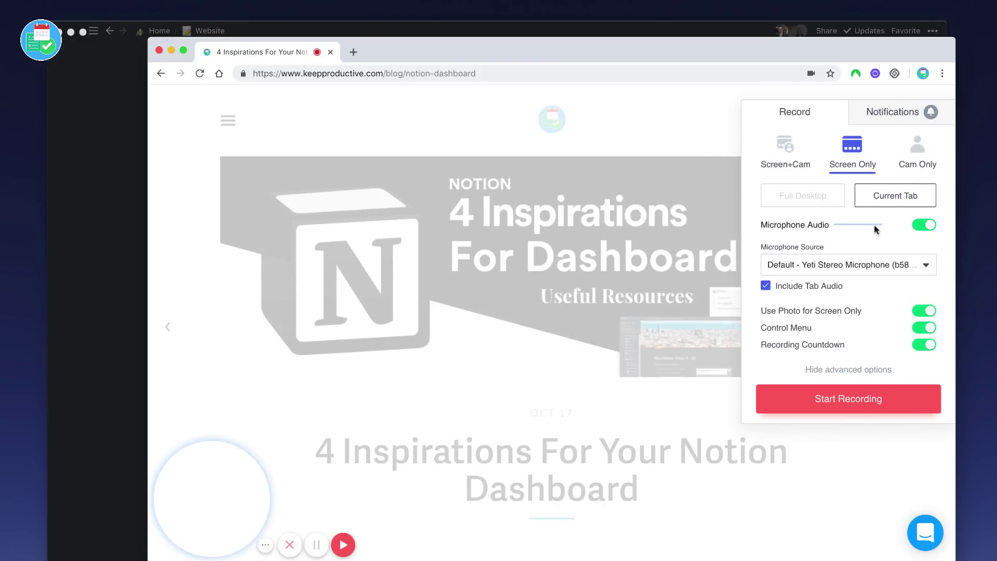
click(829, 401)
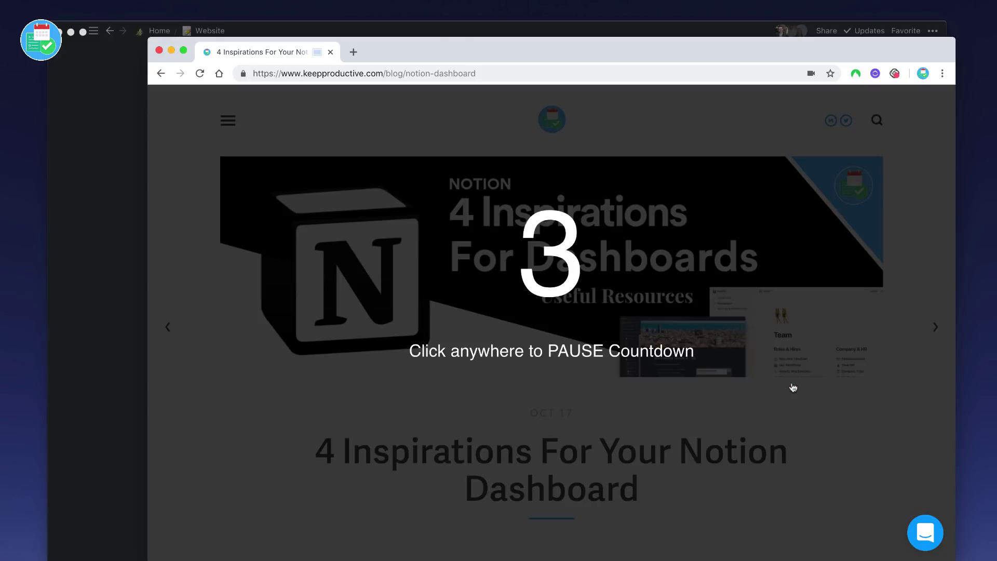
scroll(688, 392, down, 3)
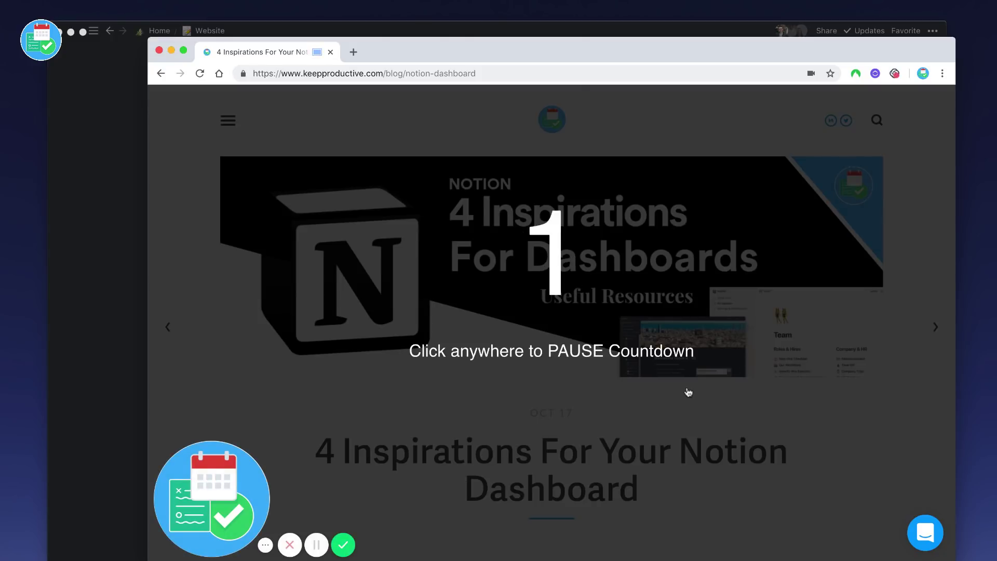
scroll(688, 392, down, 5)
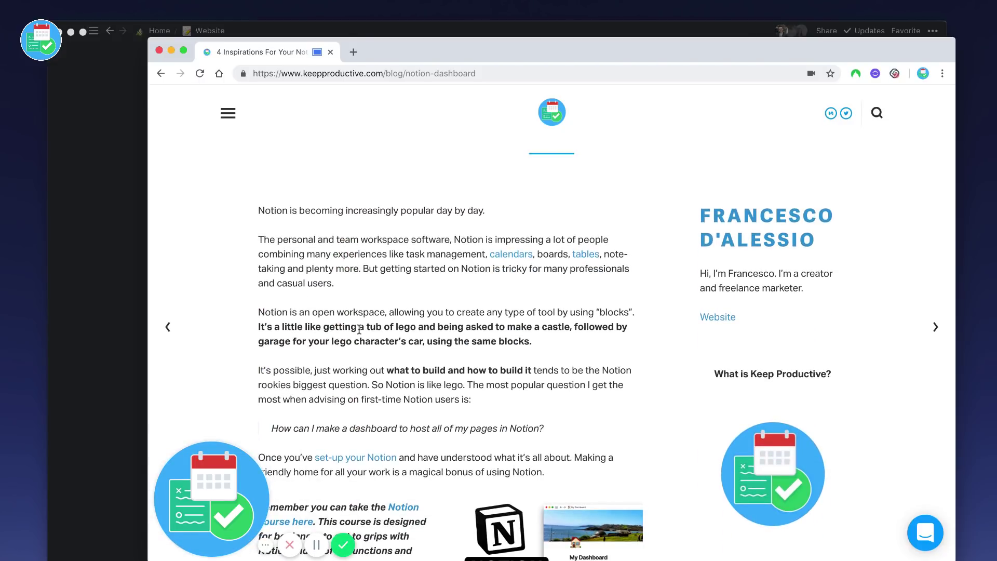
scroll(363, 322, down, 10)
scroll(359, 332, down, 2)
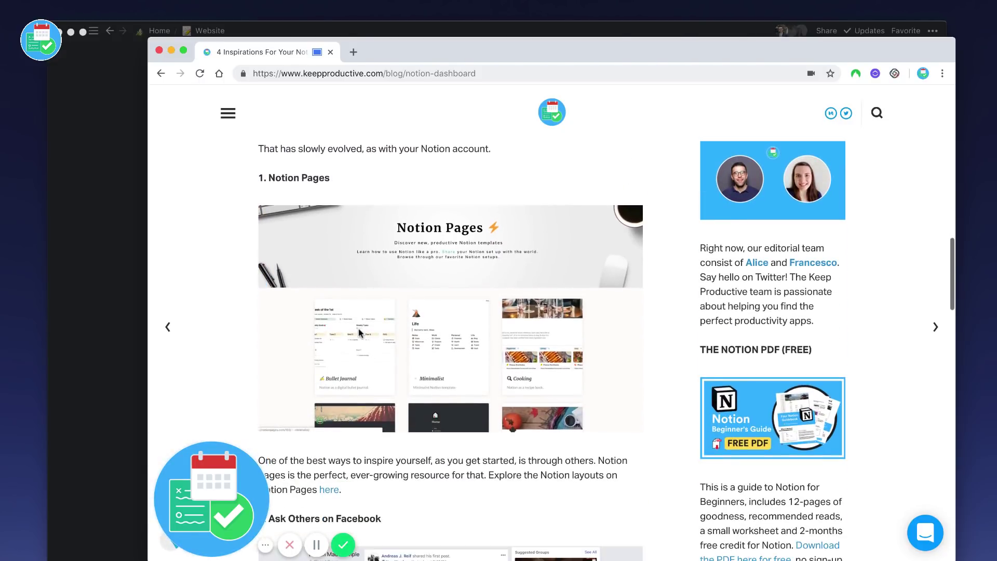
scroll(365, 300, down, 3)
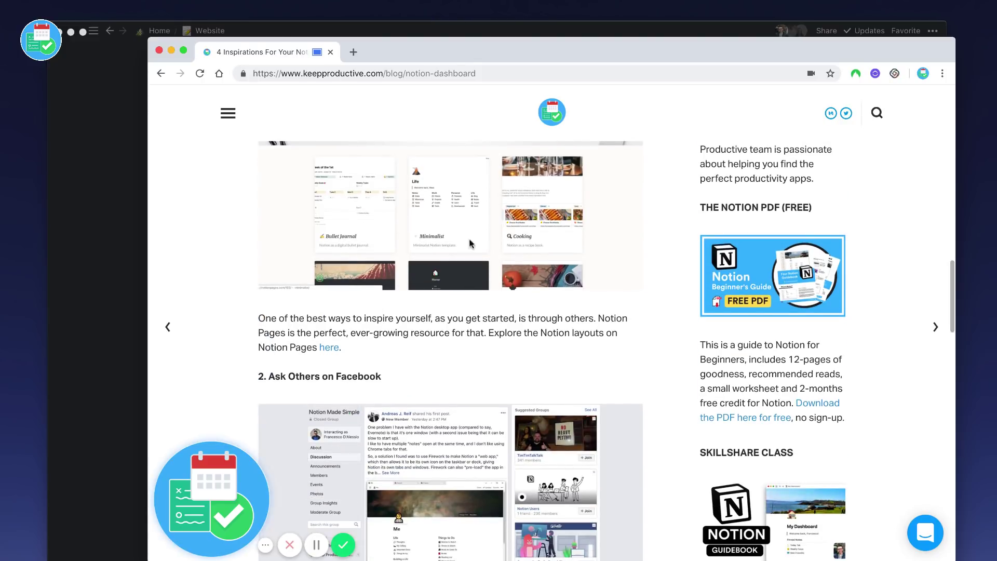
scroll(365, 300, up, 3)
scroll(401, 302, down, 8)
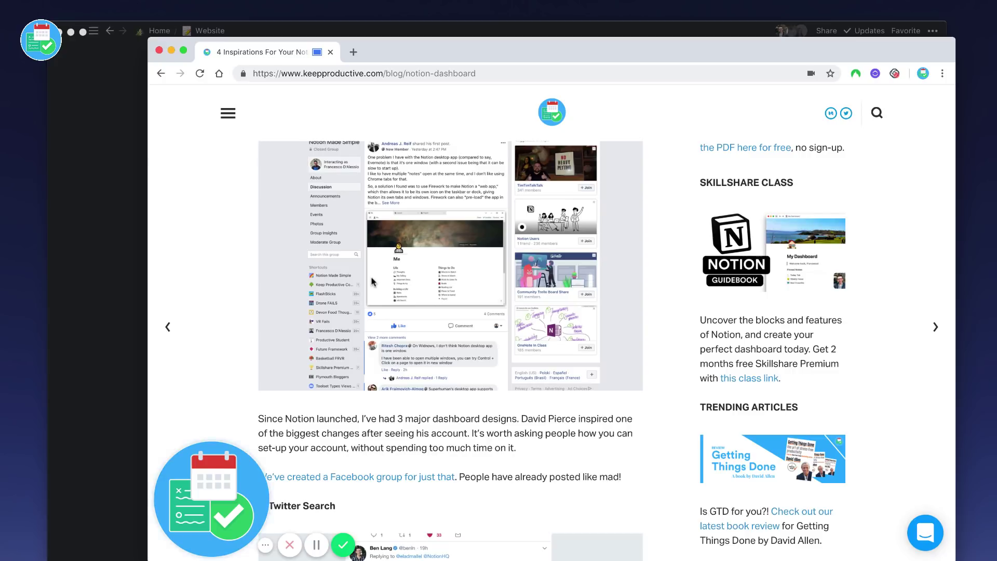
scroll(439, 307, down, 5)
scroll(438, 306, down, 6)
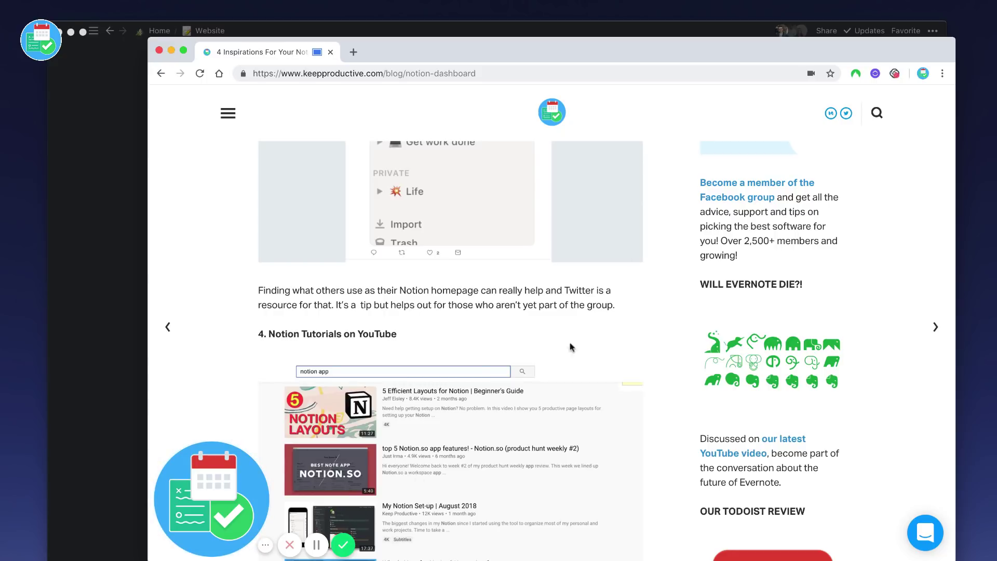
click(342, 544)
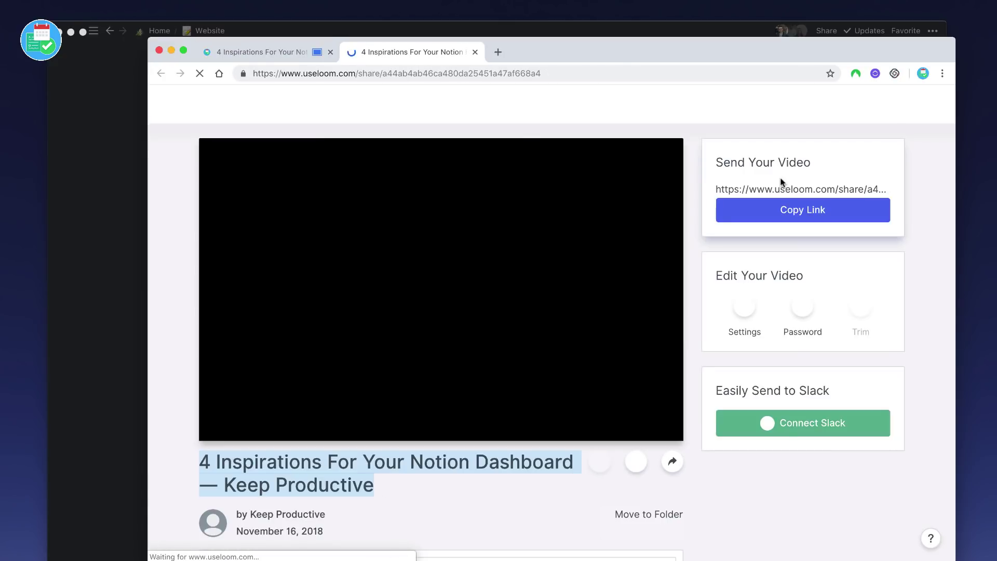
Embed the copied Loom dashboard link in 'Creating Tables in Notion', then reopen the entry to confirm the video.
click(798, 188)
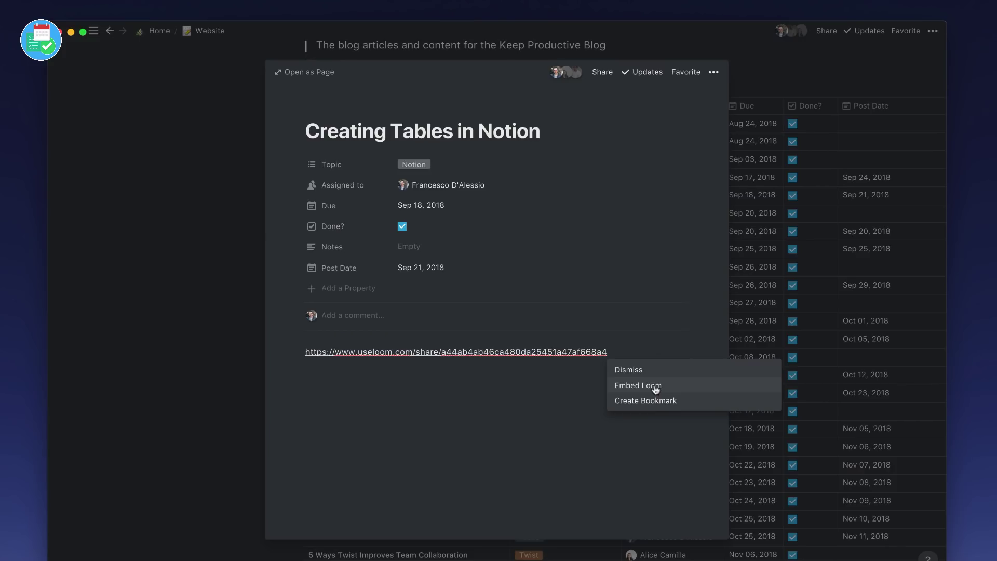
click(655, 390)
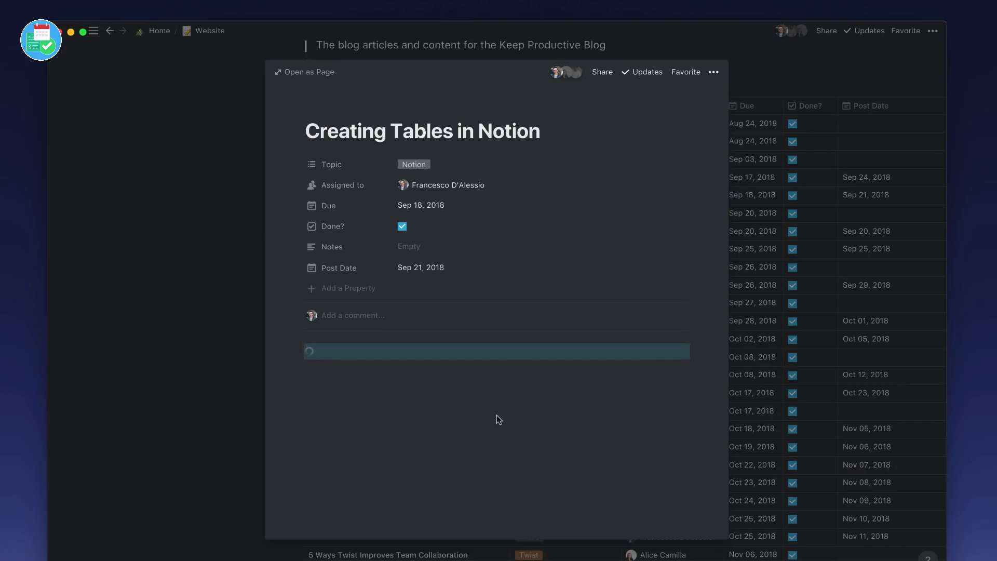
key(Escape)
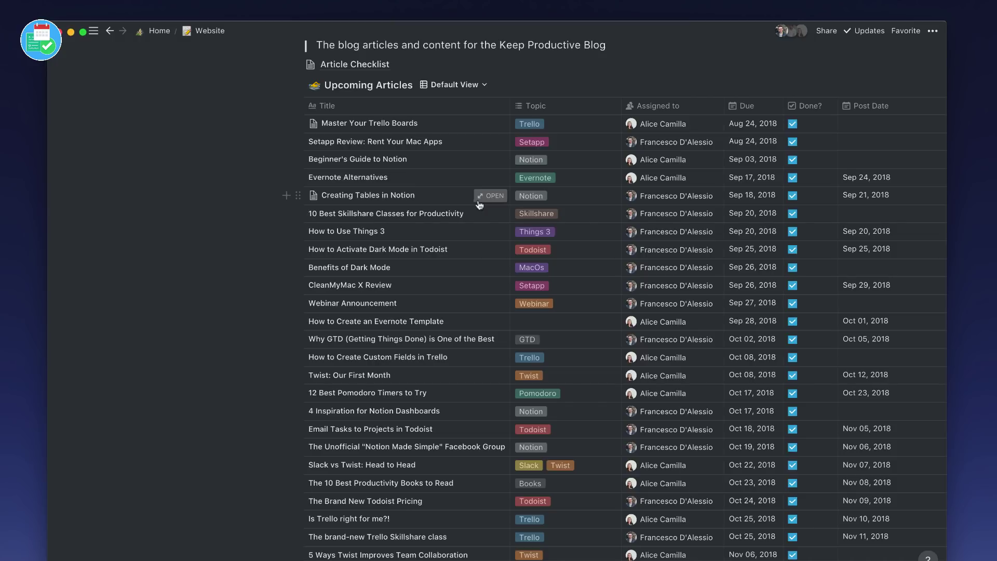
click(436, 200)
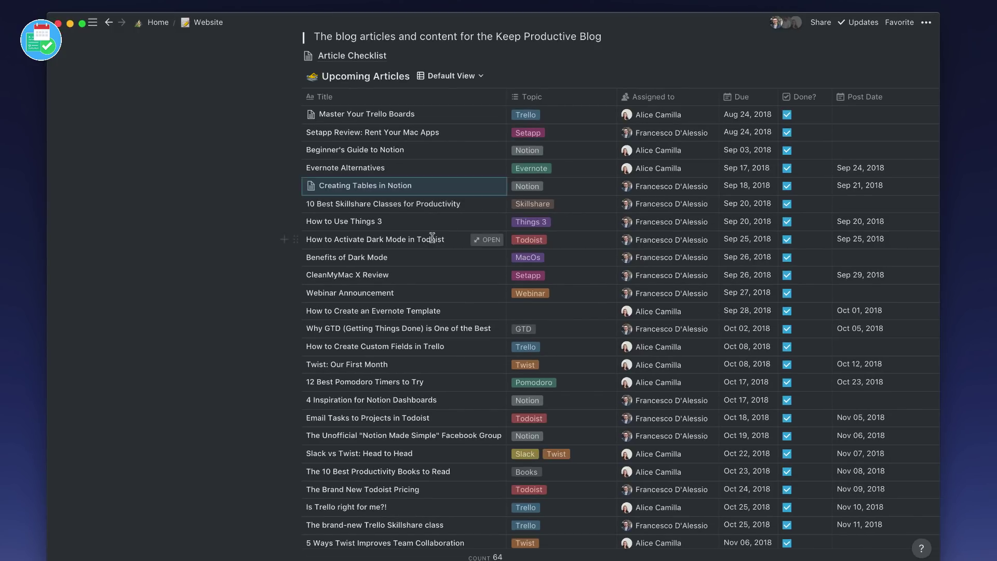
click(487, 187)
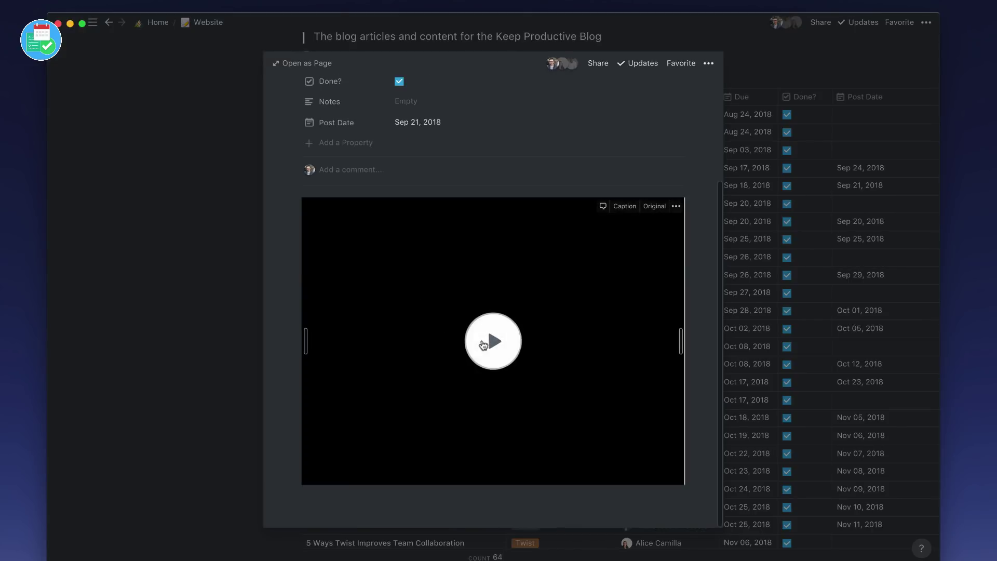